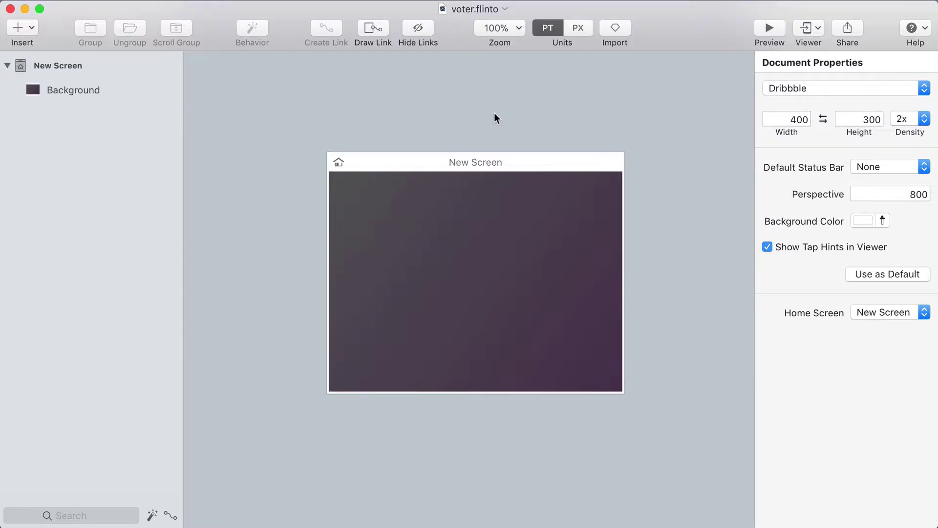
Draw a grey rectangle mid-screen, add a centred 'VOTE' label, and select both layers
key("r")
left_click_drag(396, 243, 555, 304)
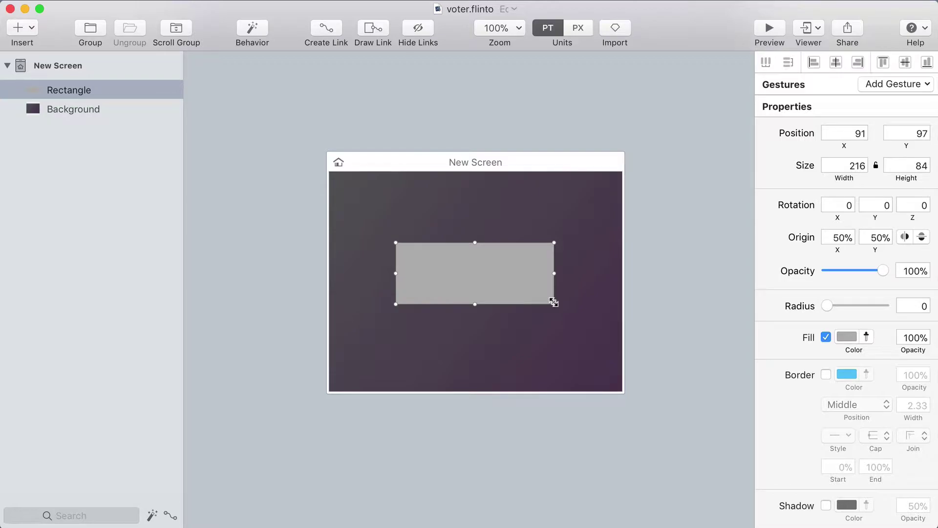
key("t")
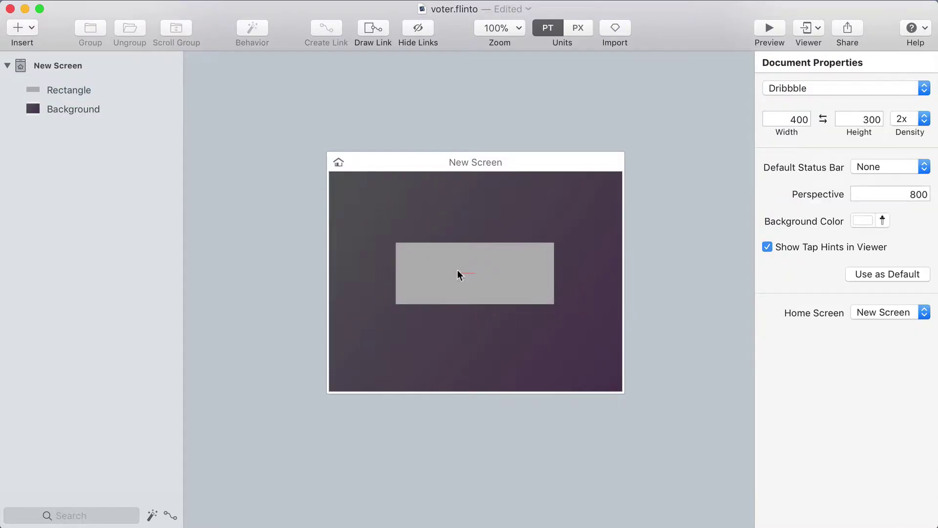
left_click(457, 273)
type("VOTE")
key("Escape")
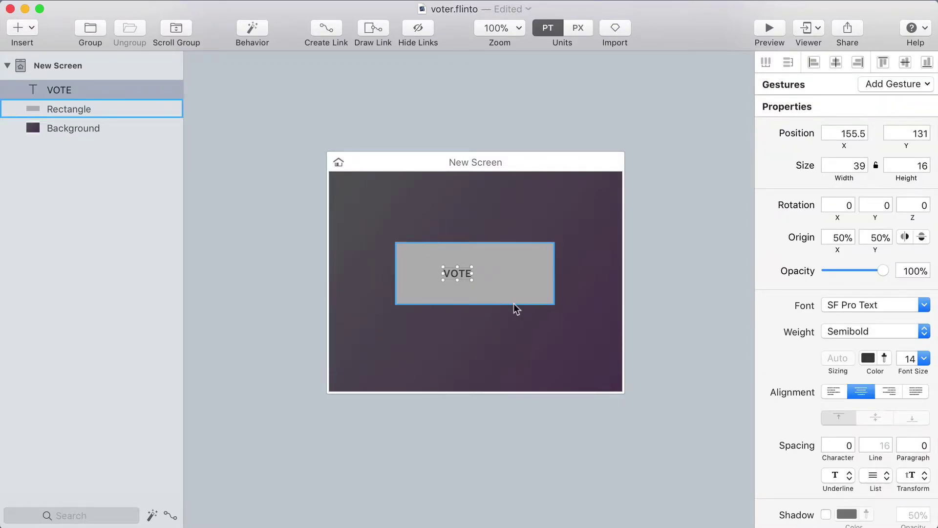
left_click(500, 271, "shift")
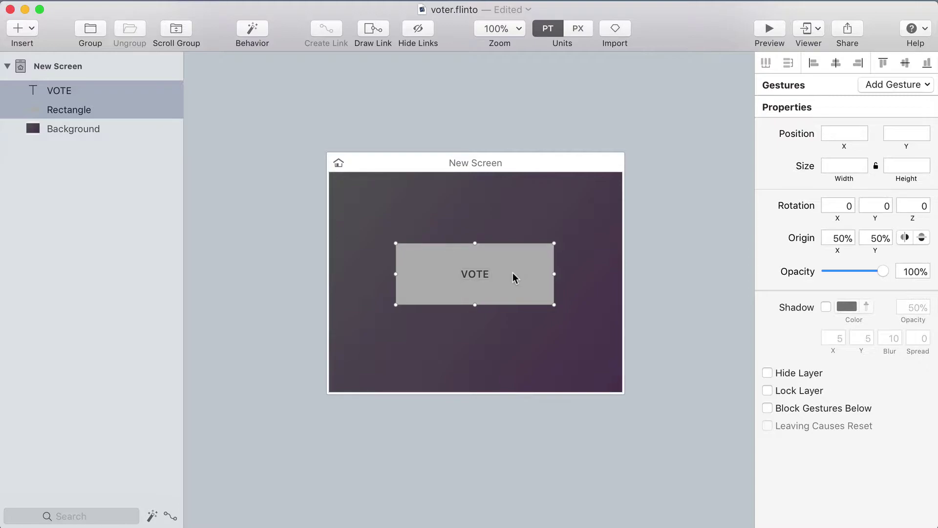
Centre VOTE and the rectangle together, then shrink the rectangle around its centre
mouse_move(512, 273)
left_mouse_down()
mouse_move(520, 277)
mouse_move(510, 274)
left_mouse_up()
left_click(527, 263)
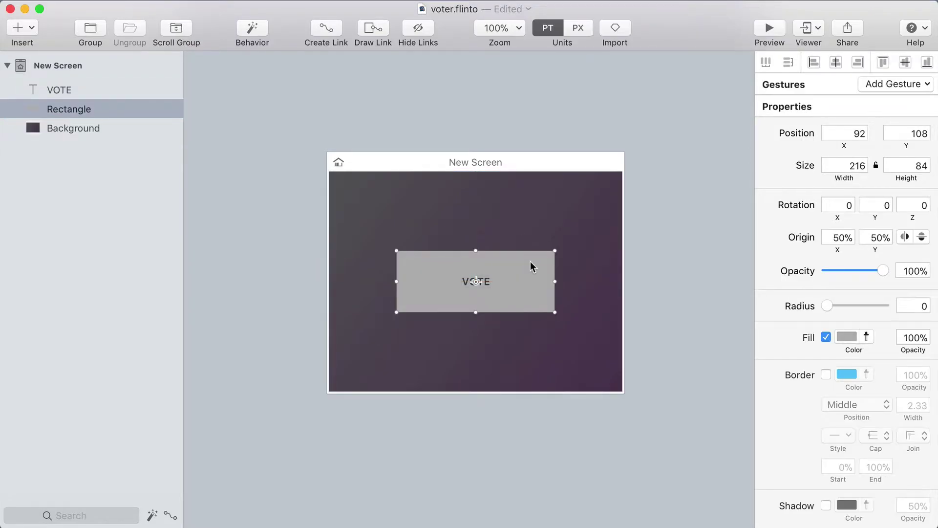
left_click_drag(554, 250, 523, 265)
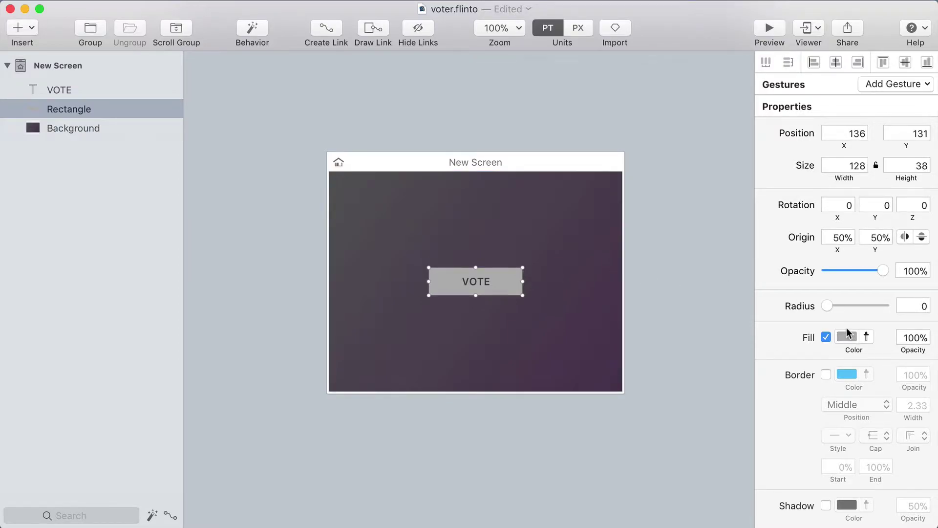
Fill the rectangle white (FFFFFF) and widen it to 158 points
left_click(846, 337)
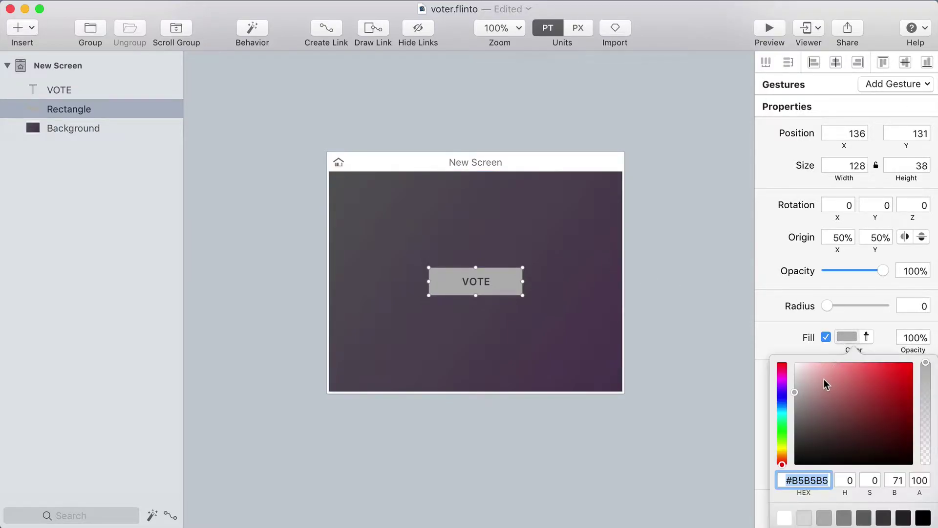
type("FFFFFF")
left_click(714, 328)
left_click(518, 283)
left_click_drag(523, 281, 534, 282)
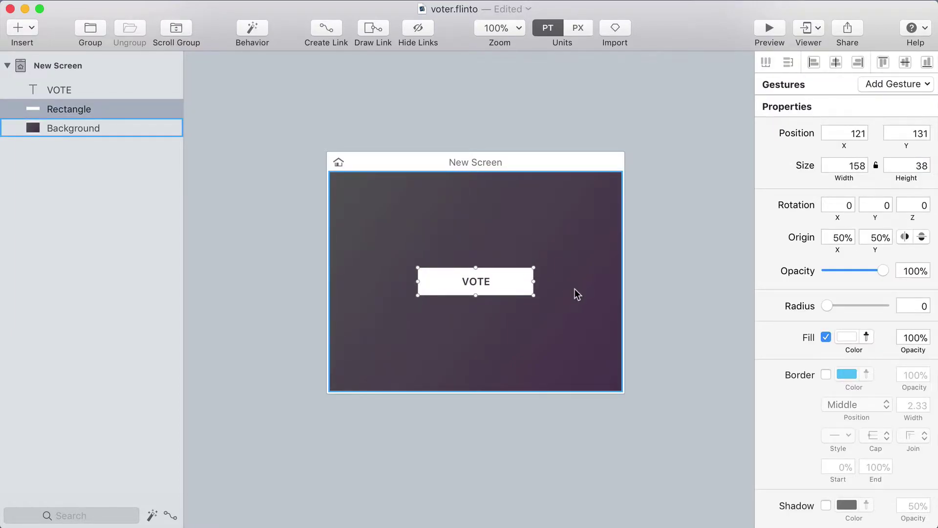
Zoom in and draw a three-point chevron left of VOTE with the Pen tool
left_click(575, 294)
scroll(459, 282, "up", 5)
scroll(454, 283, "up", 3)
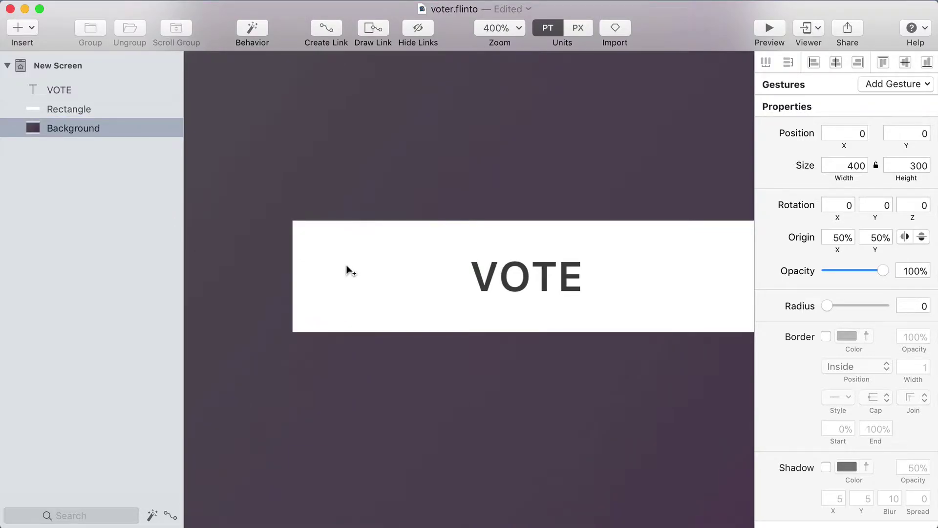
left_click(348, 267)
left_click(363, 253)
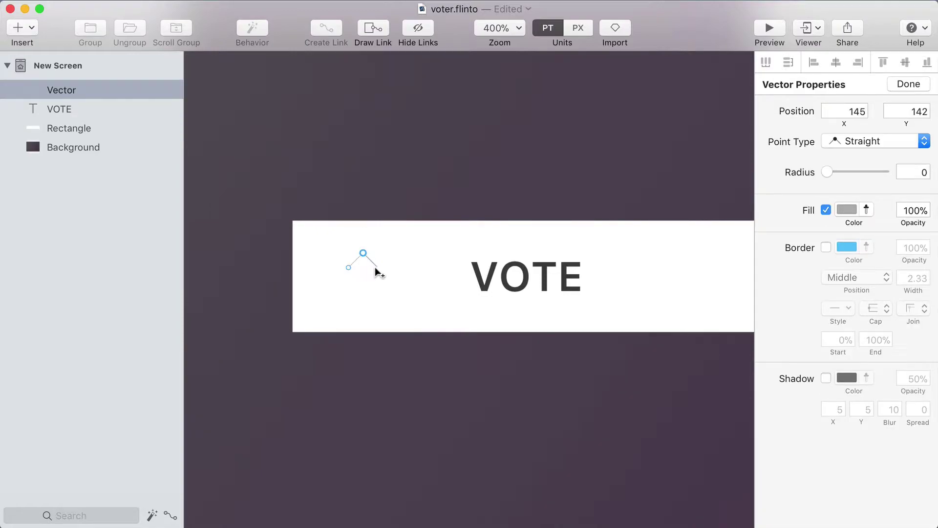
left_click(378, 267)
left_click(348, 267)
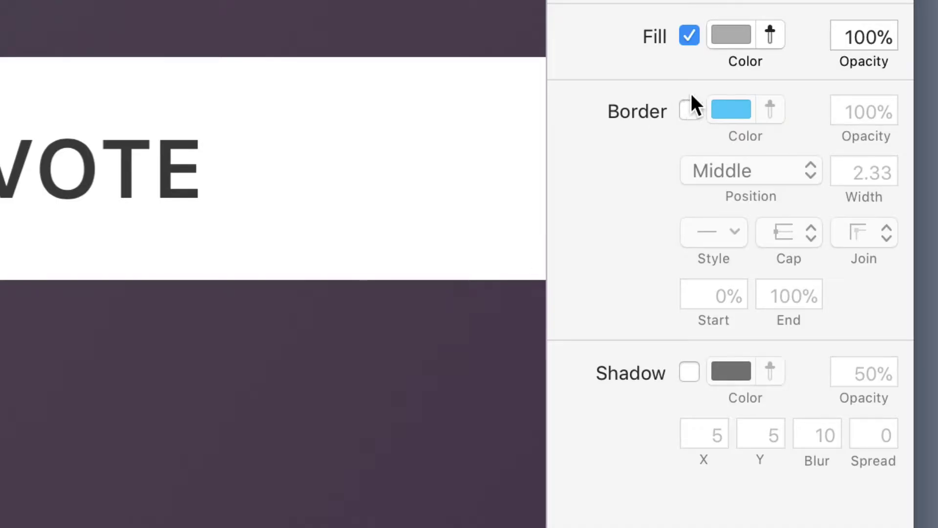
Give the chevron a 2 pt green (#3AD154) border and no fill
left_click(689, 110)
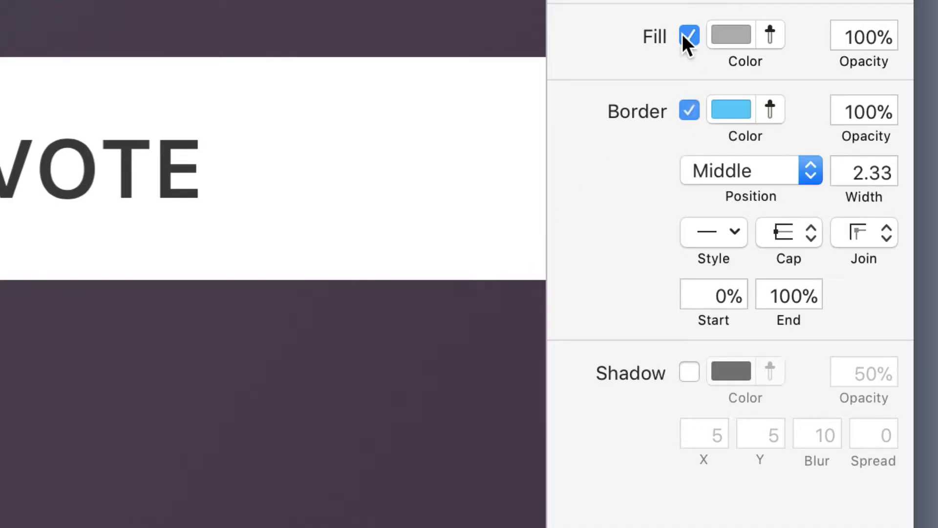
left_click(690, 37)
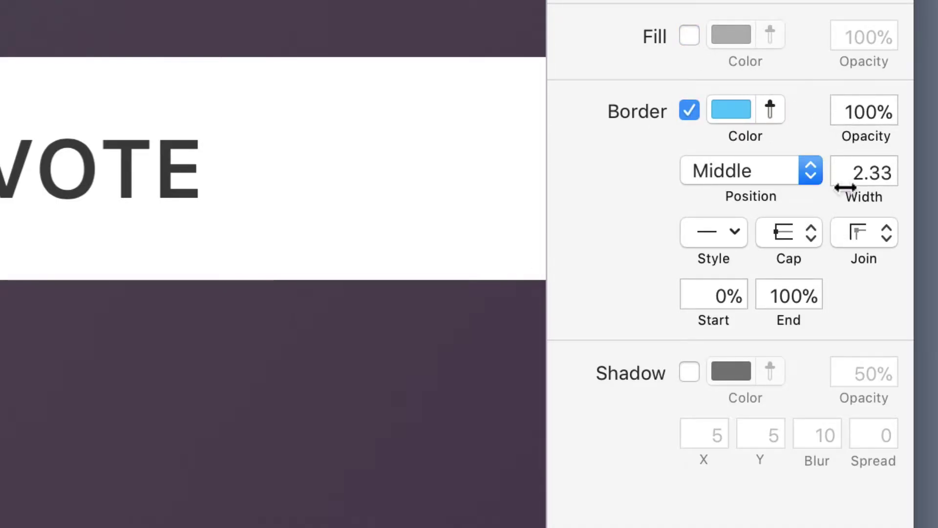
left_click_drag(846, 174, 924, 174)
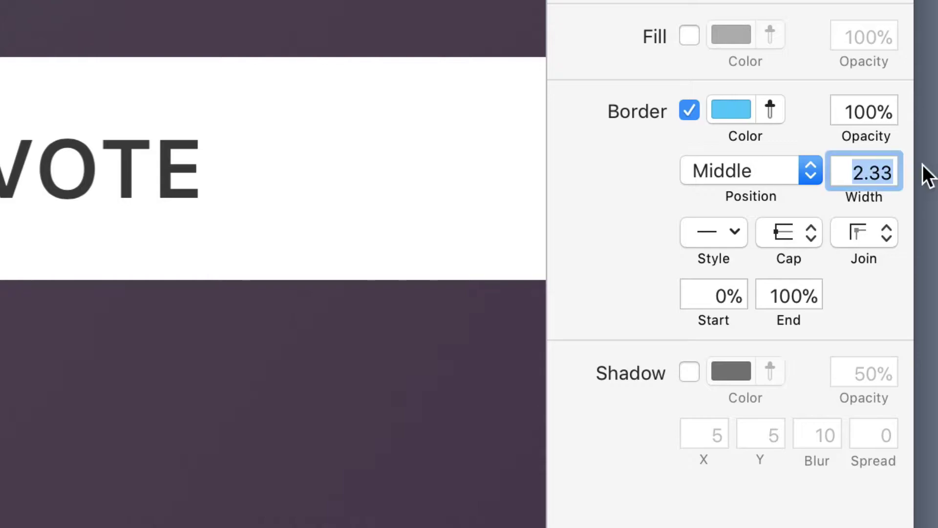
type("2")
left_click(735, 107)
left_click(725, 510)
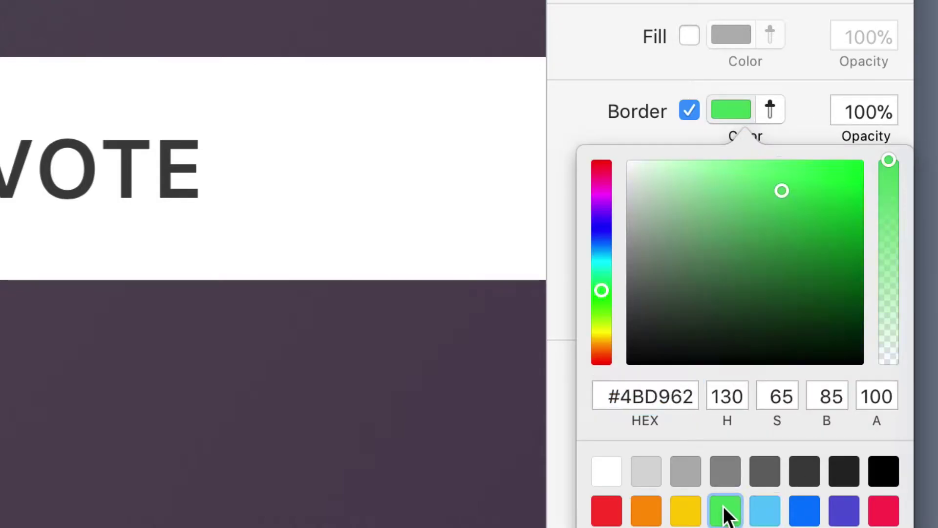
left_click_drag(796, 198, 796, 195)
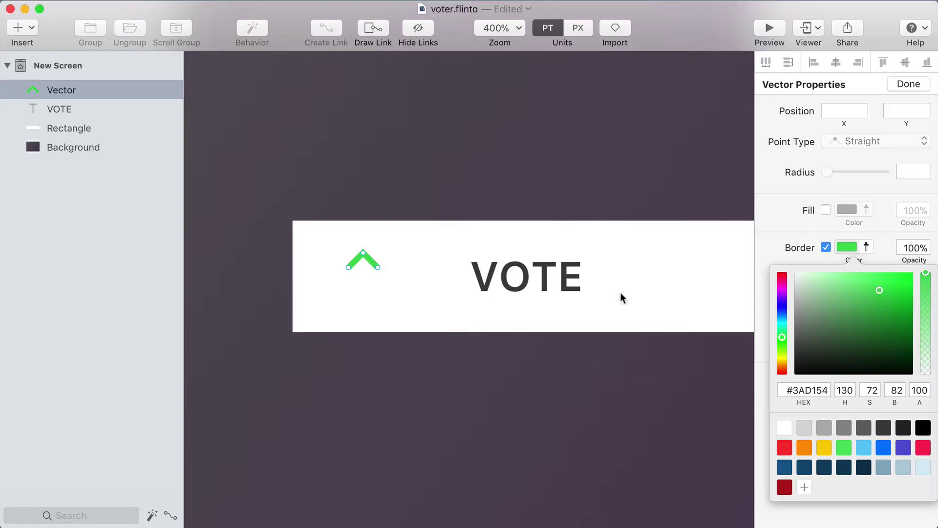
Draw a vertical stem down from the chevron tip and paste the chevron's green stroke onto it
key("Escape")
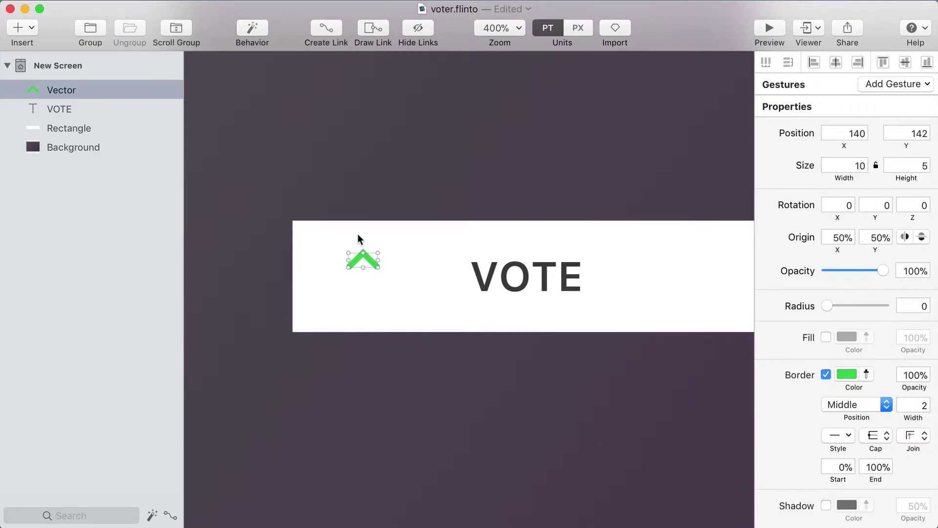
left_click(363, 252)
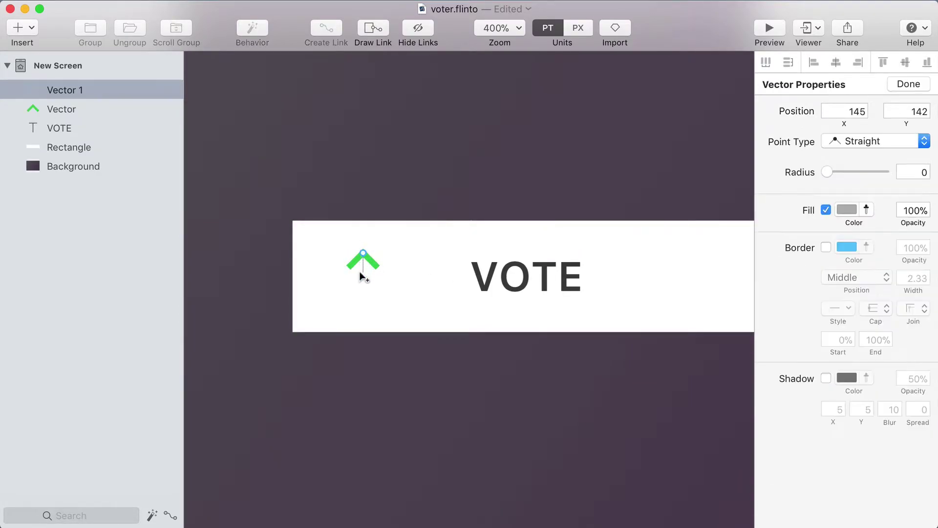
left_click(363, 285)
key("Escape")
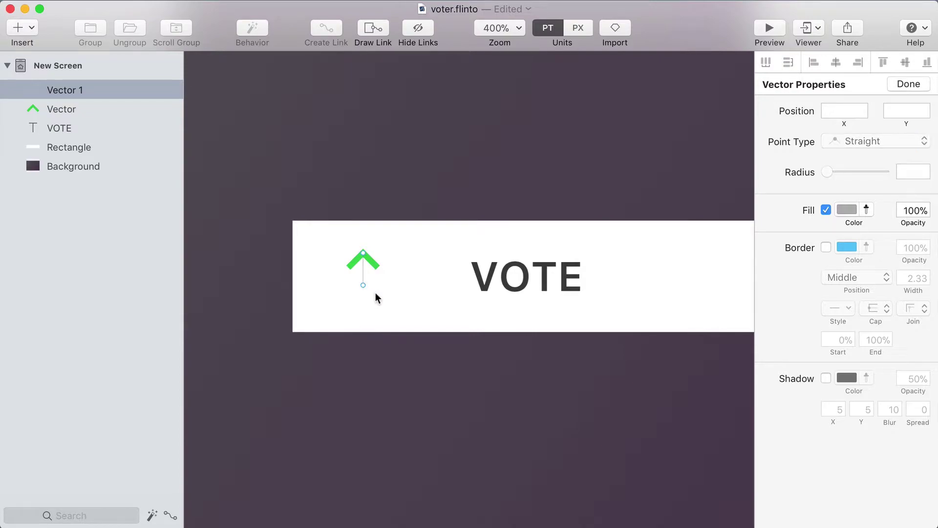
key("Escape")
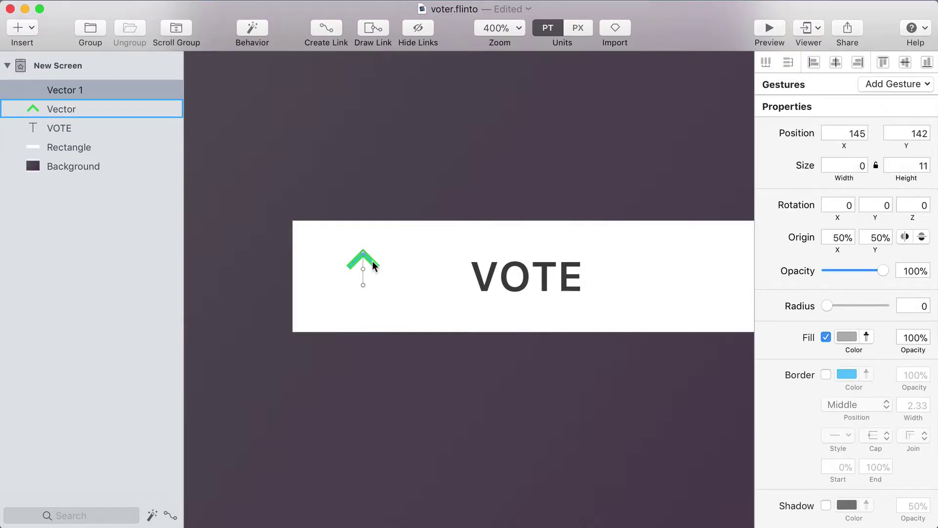
left_click(372, 263)
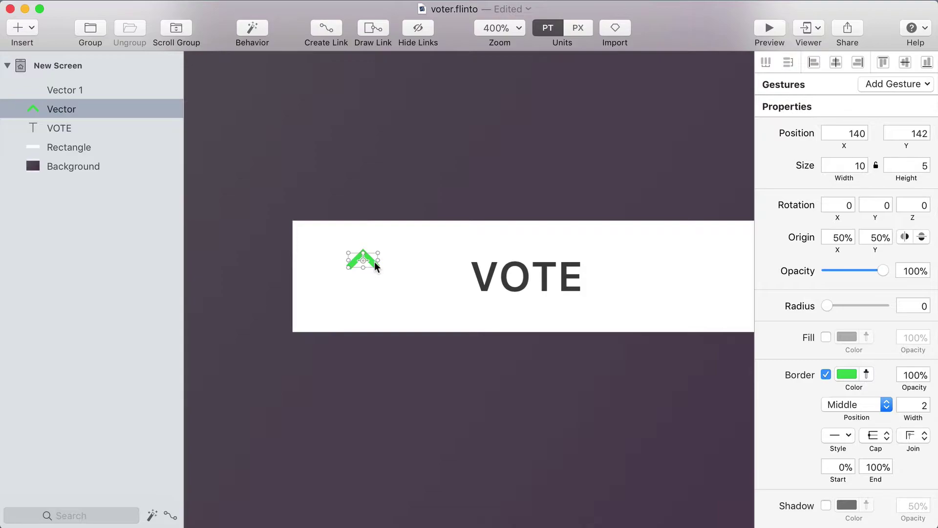
left_click(363, 273)
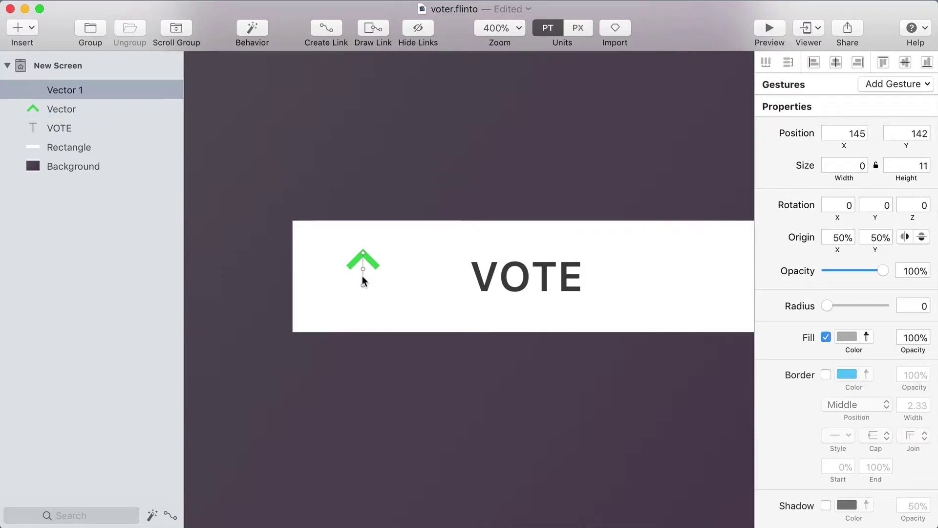
key("super+alt+v")
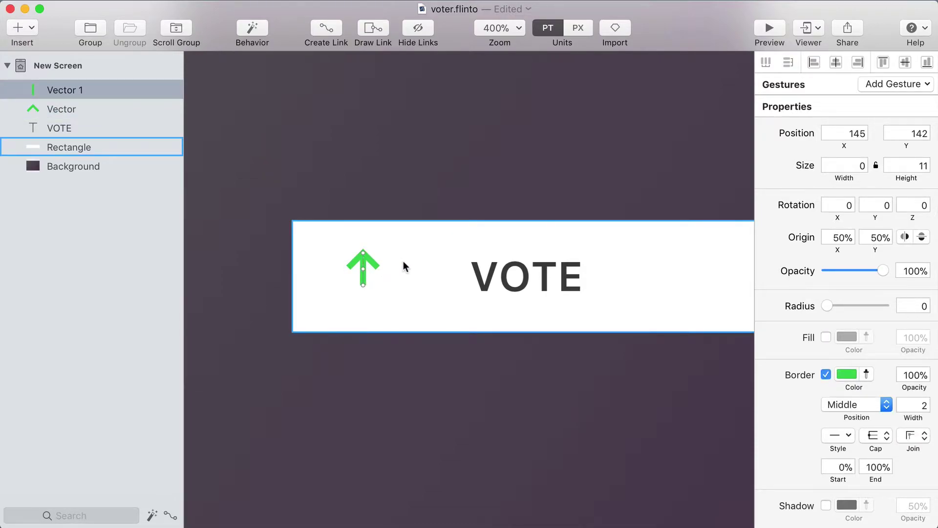
Group the stem and chevron into one arrow and drag a copy beside it
left_click(403, 260)
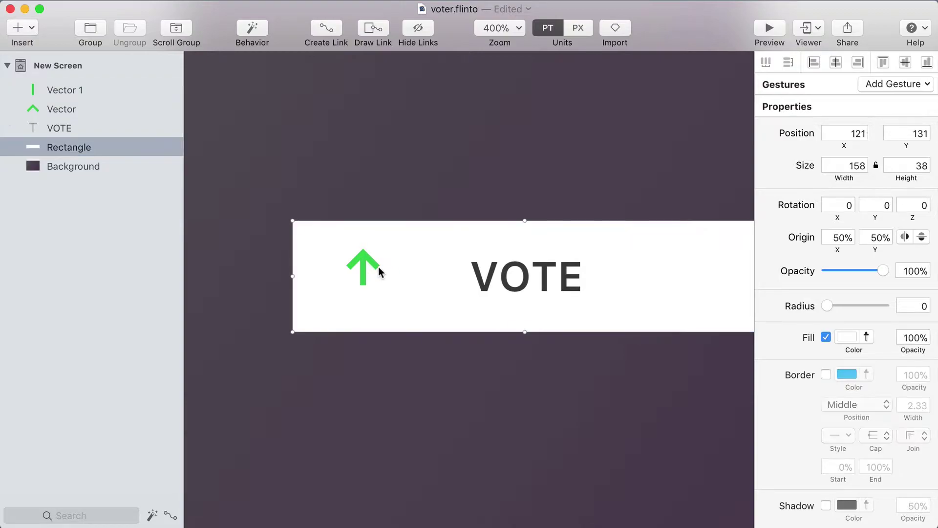
left_click(362, 272)
left_click(371, 262, "shift")
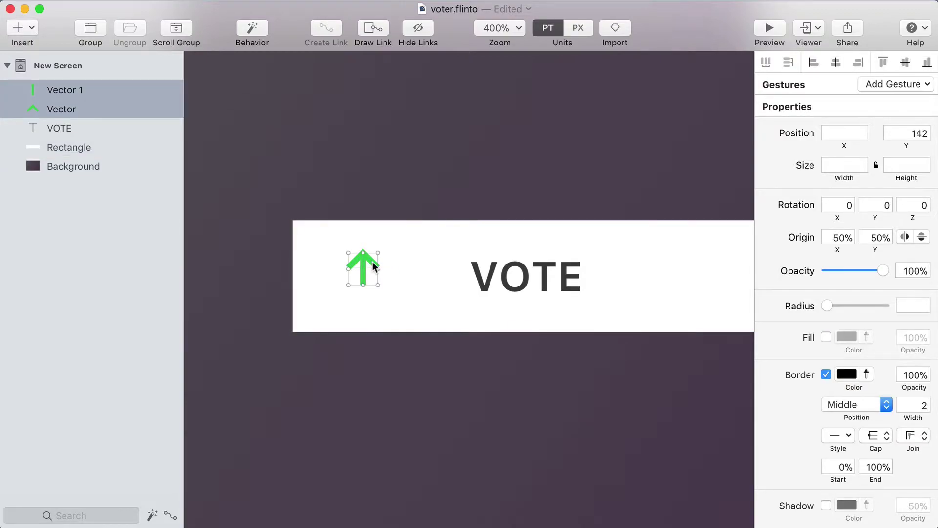
key("super+g")
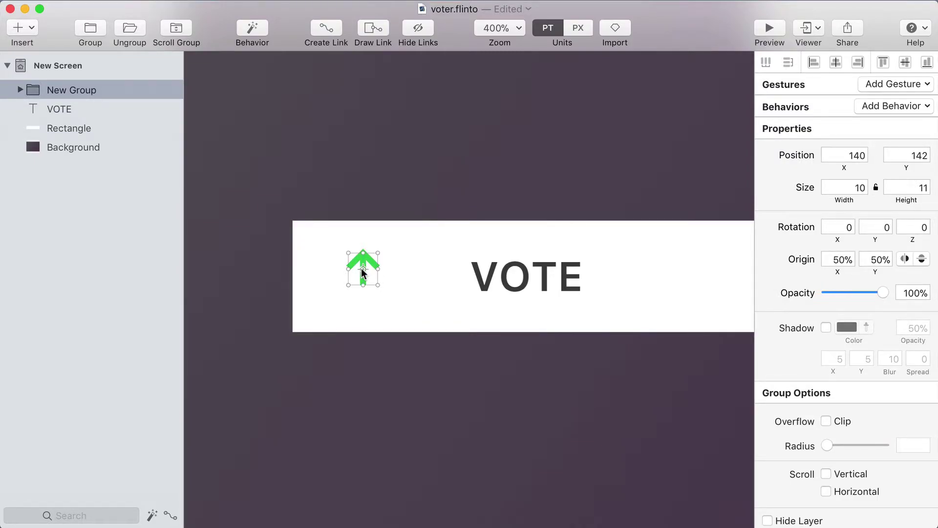
left_click_drag(362, 272, 384, 297)
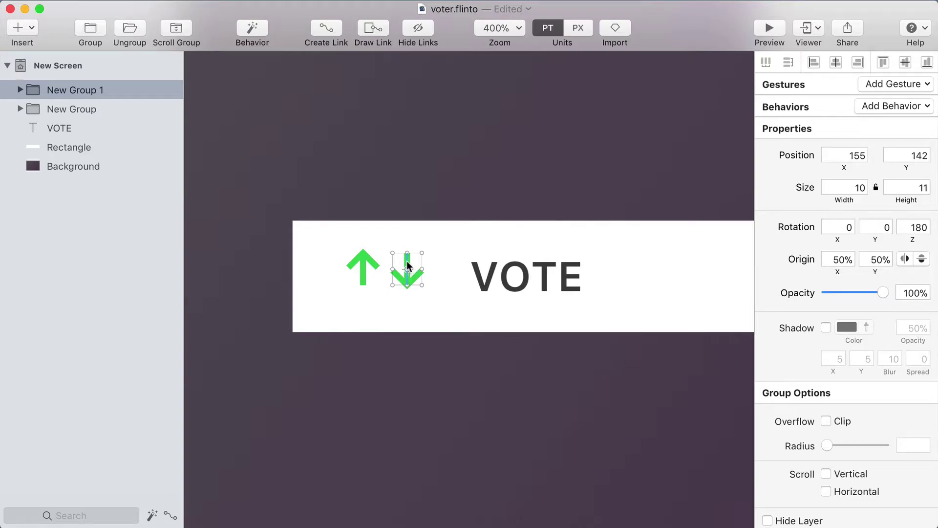
Change the copied down arrow's border colour to deep red (#C33129)
double_click(400, 274)
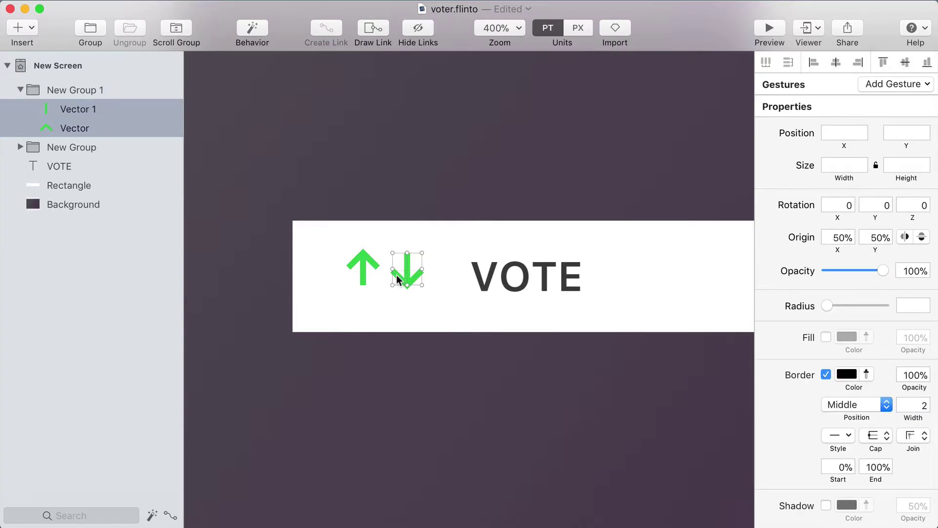
left_click(847, 374)
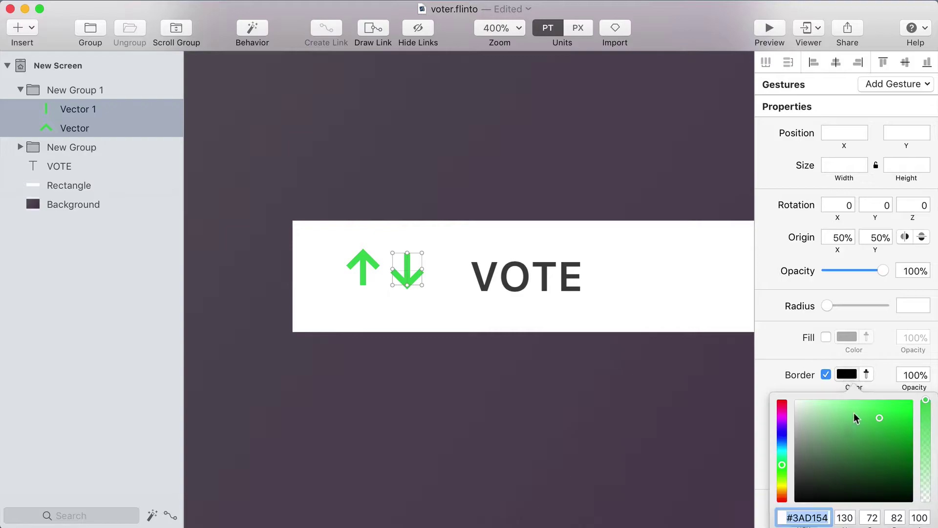
left_click(781, 499)
left_click_drag(883, 415, 891, 419)
left_click(508, 425)
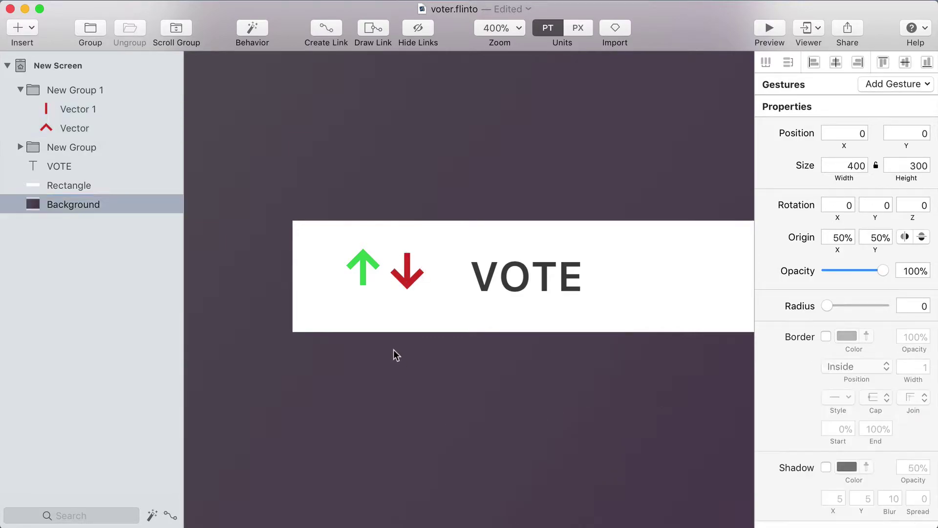
Position the red down arrow right of VOTE and the green up arrow left, spaced symmetrically
left_click_drag(431, 326, 366, 324)
left_click(281, 271)
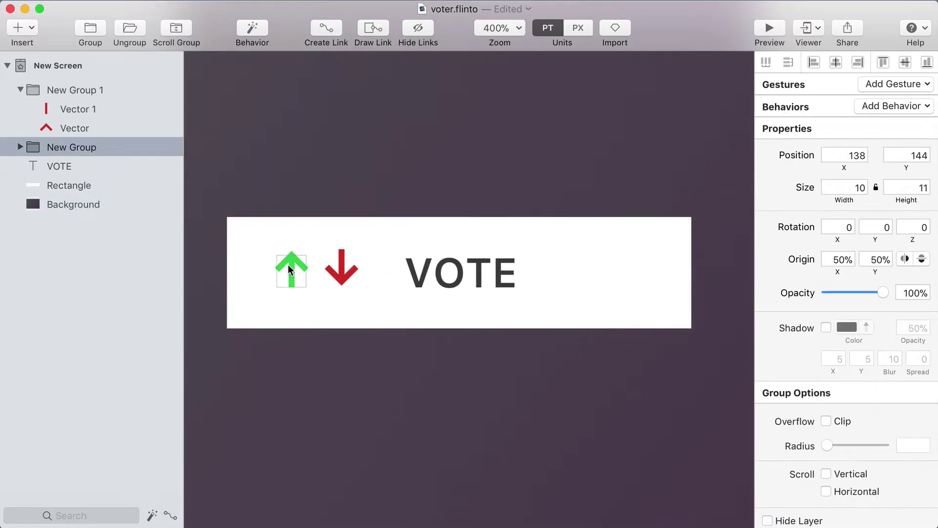
left_click_drag(339, 280, 673, 284)
key("shift+Left")
key("shift+Left")
key("shift+Left")
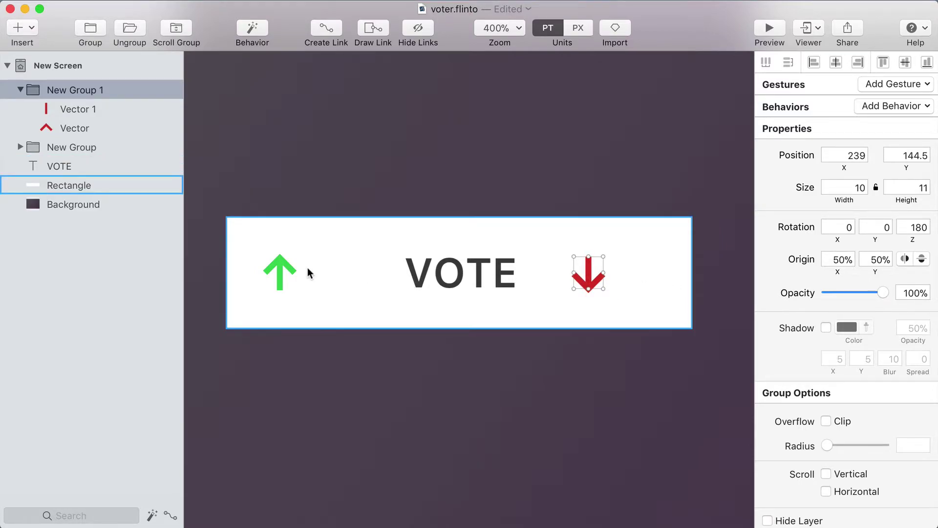
left_click_drag(293, 272, 246, 281)
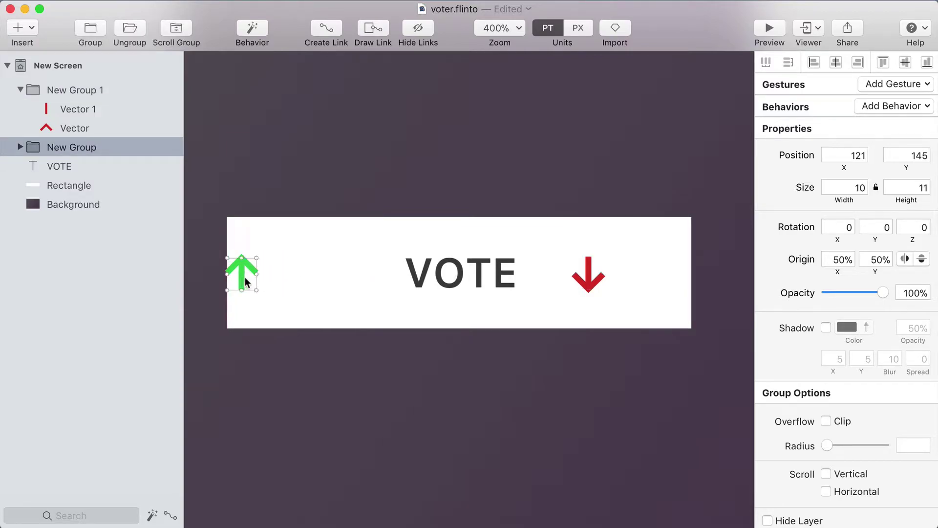
key("shift+Right")
key("shift+Right")
key("shift+Right")
Zoom out to 200% and return the accidentally moved Background to its original place
left_click(356, 178)
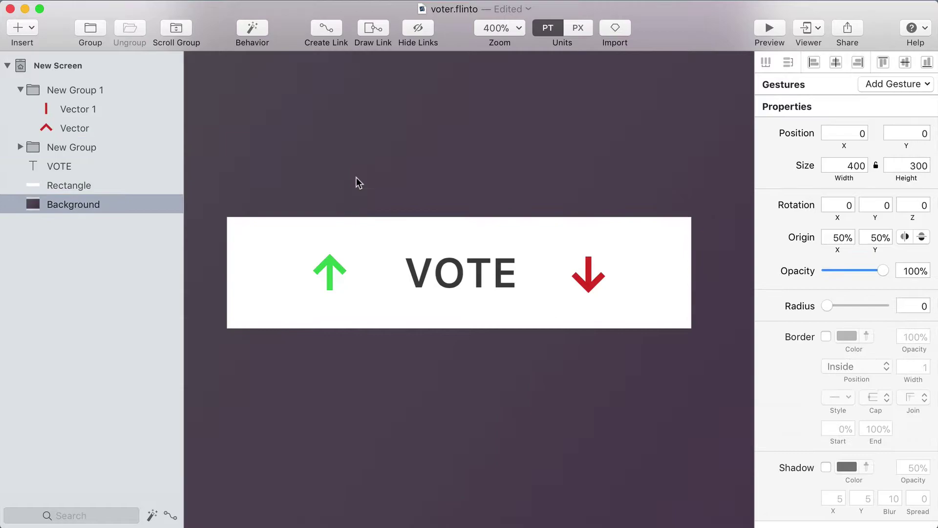
scroll(356, 179, "down", 1)
left_click_drag(282, 175, 514, 342)
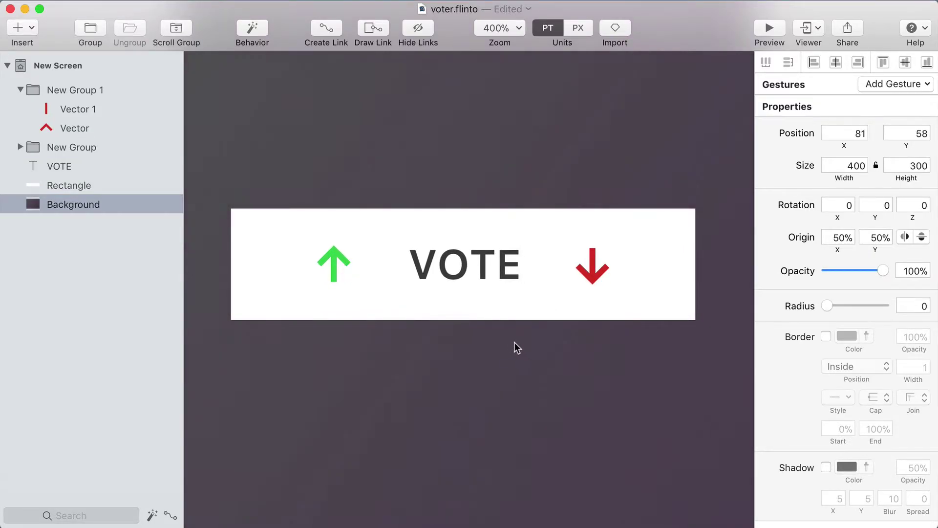
key("super+minus")
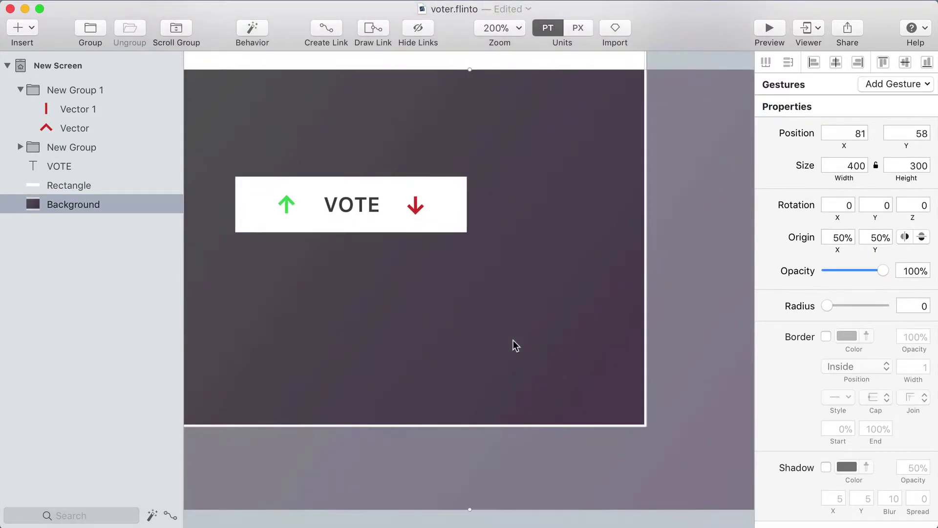
scroll(513, 340, "up", 3)
scroll(550, 364, "up", 3)
scroll(551, 364, "left", 3)
left_click_drag(636, 442, 519, 353)
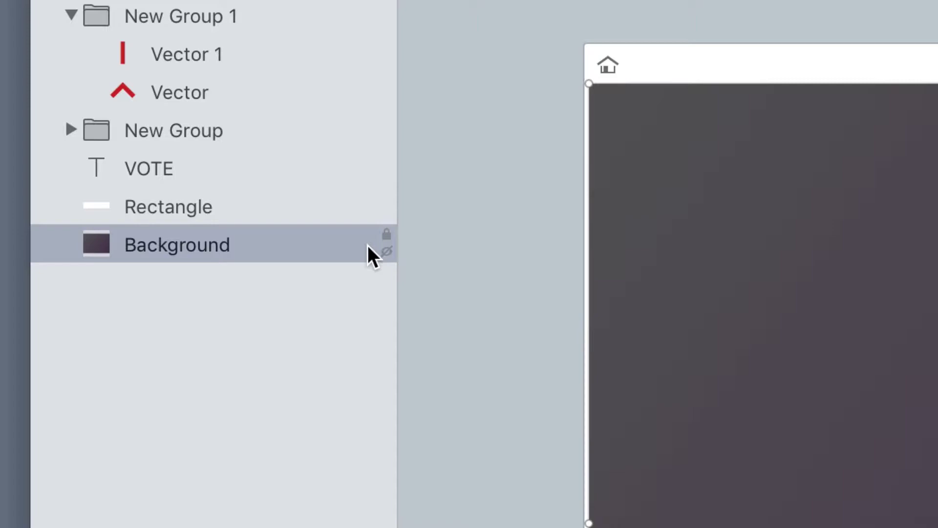
Lock the Background layer and marquee-select the four VOTE bar layers
left_click(386, 233)
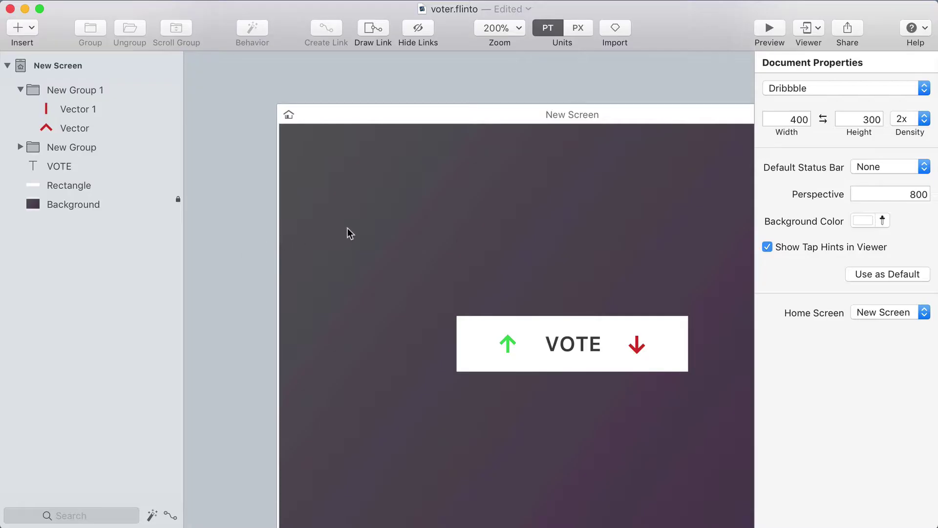
left_click_drag(726, 293, 894, 406)
left_click_drag(432, 288, 582, 353)
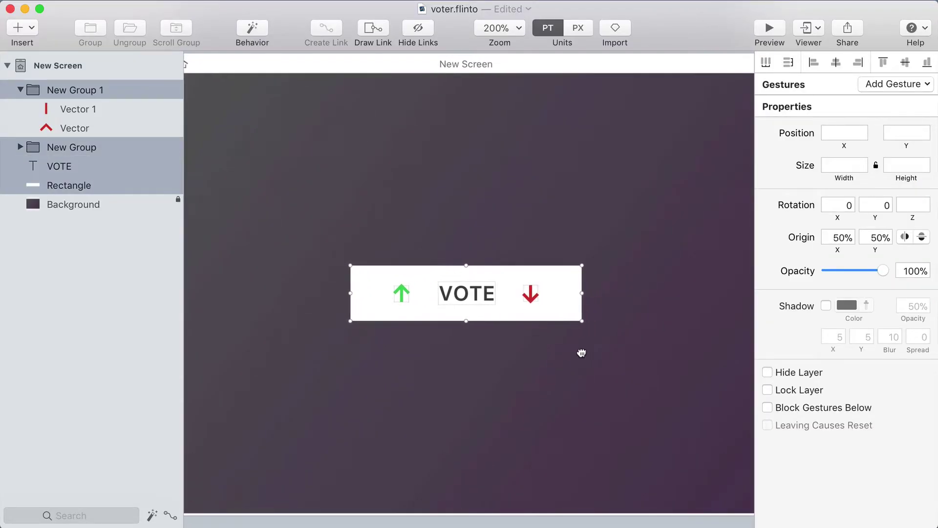
Group the four VOTE bar layers and name the group 'Clip'
left_click(20, 89)
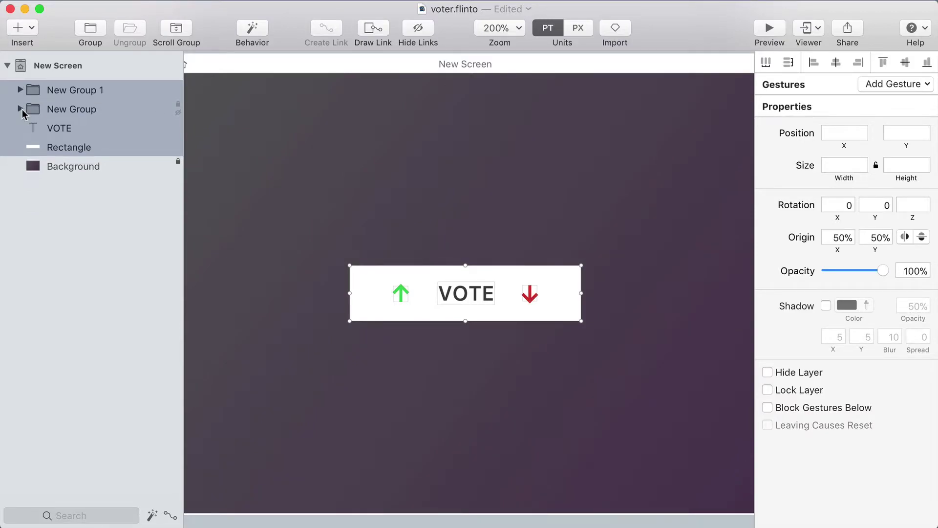
key("super+g")
type("Cip")
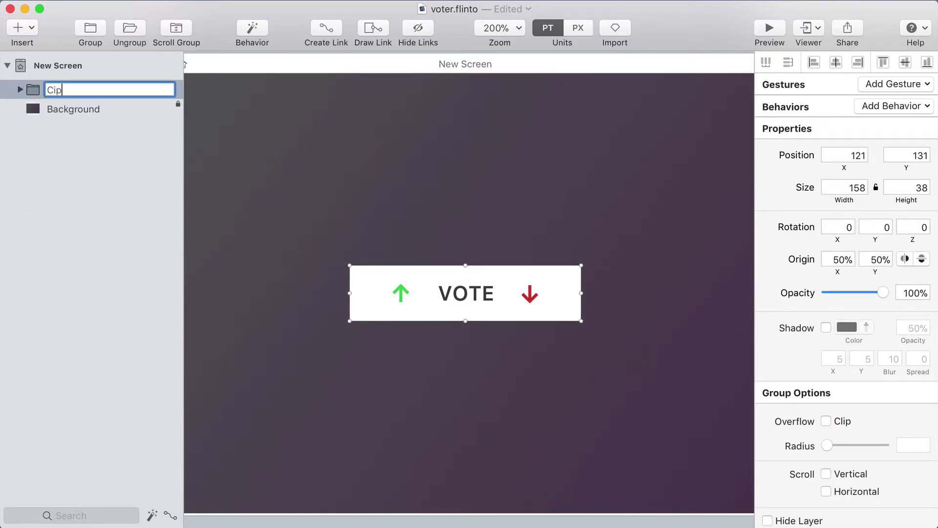
key("BackSpace")
key("BackSpace")
type("lip")
key("Return")
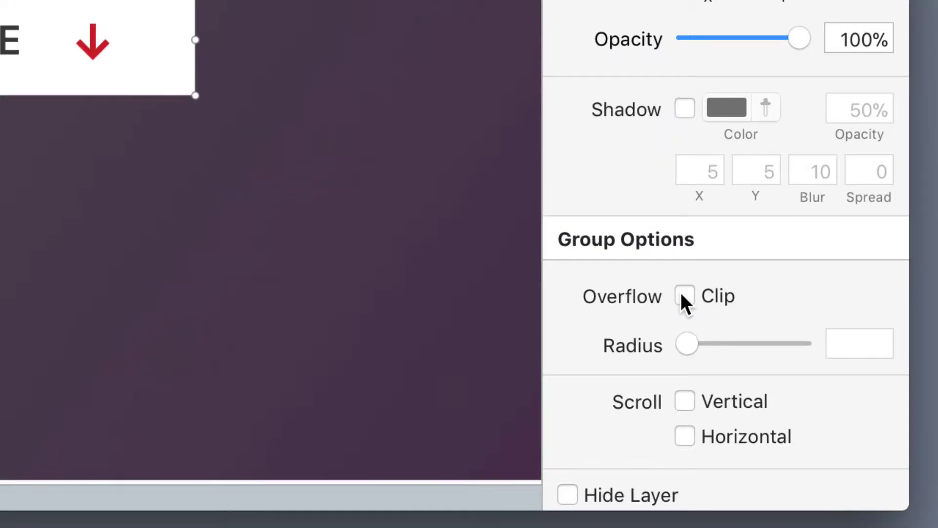
Turn on overflow clipping with radius 5 and narrow Clip to 67 pt so only VOTE shows
left_click(826, 421)
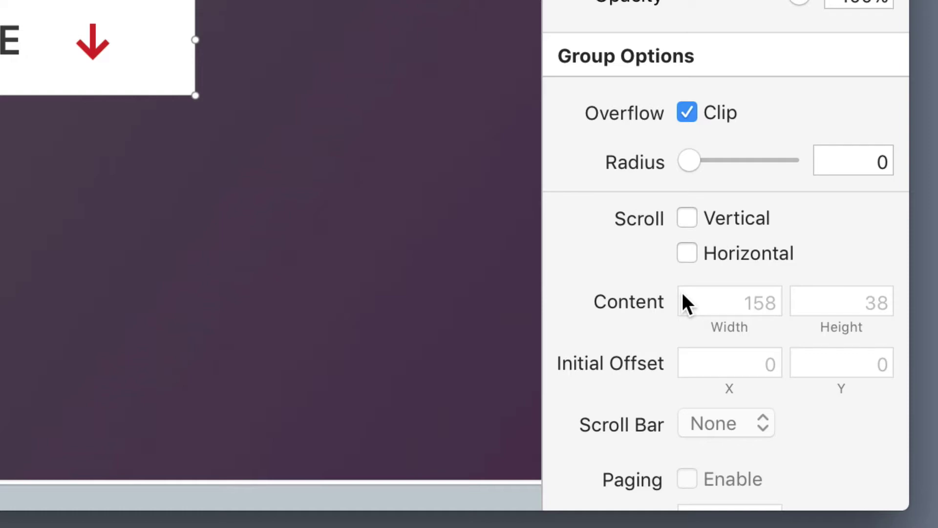
double_click(875, 162)
type("5")
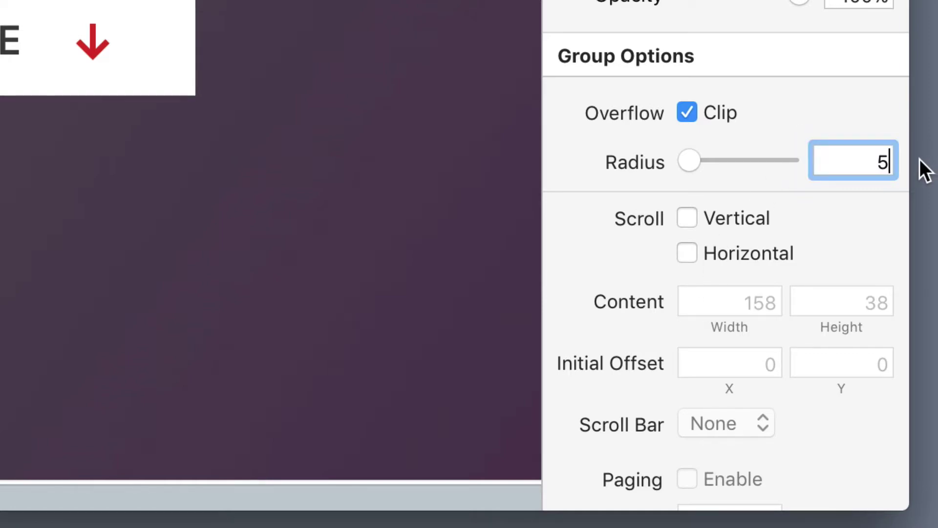
key("Return")
left_click(289, 38)
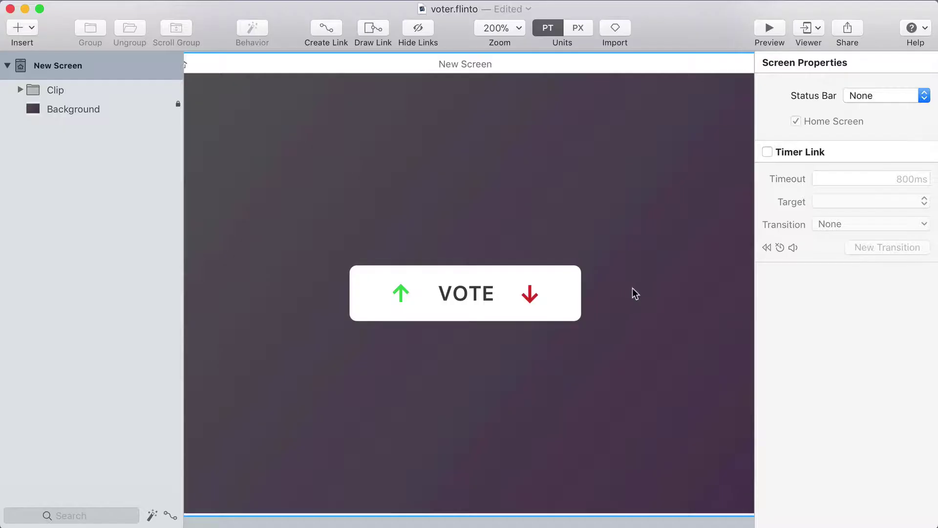
left_click(574, 284)
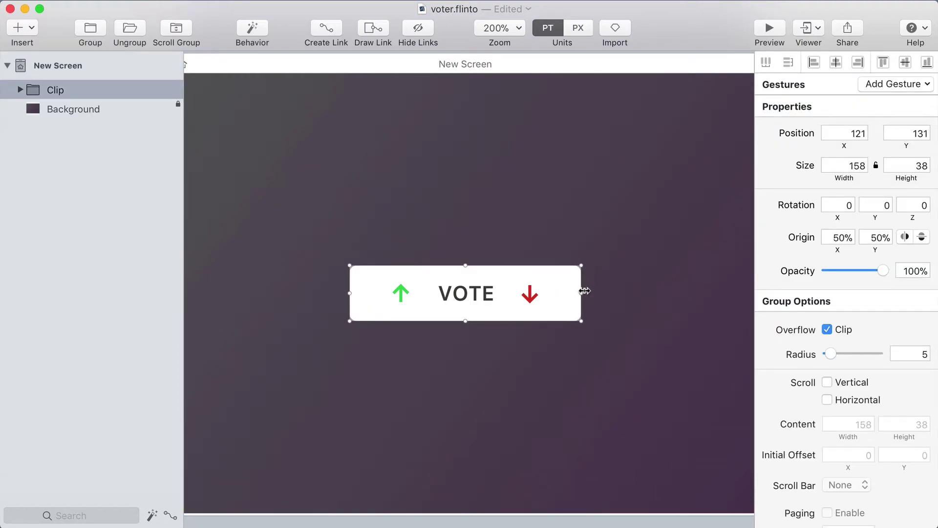
left_click_drag(583, 293, 515, 311)
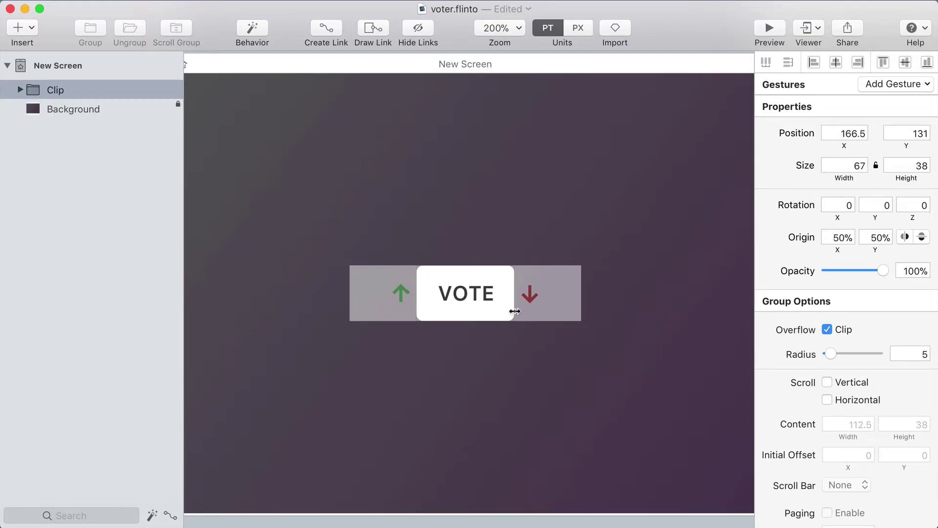
left_click(506, 347)
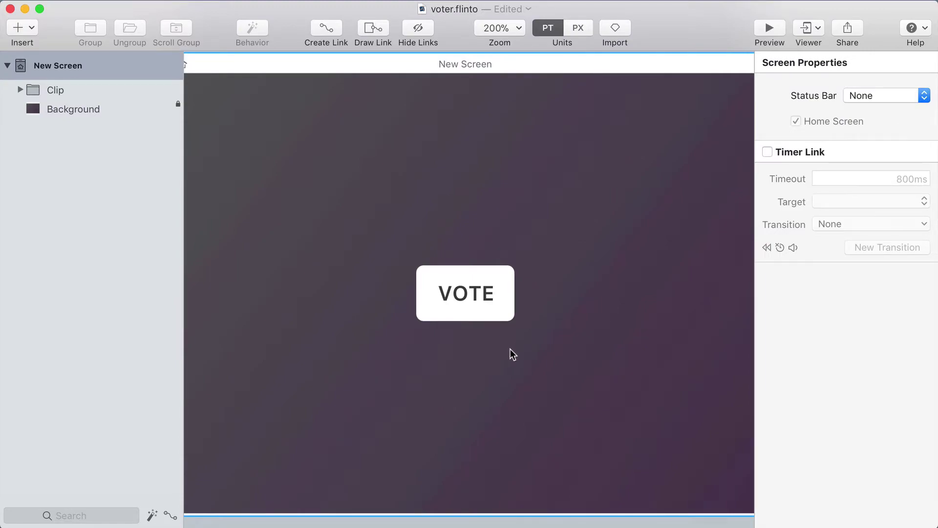
Wrap Clip in a new group named 'Vote Widget' and open it in the Behavior Designer
left_click(64, 93)
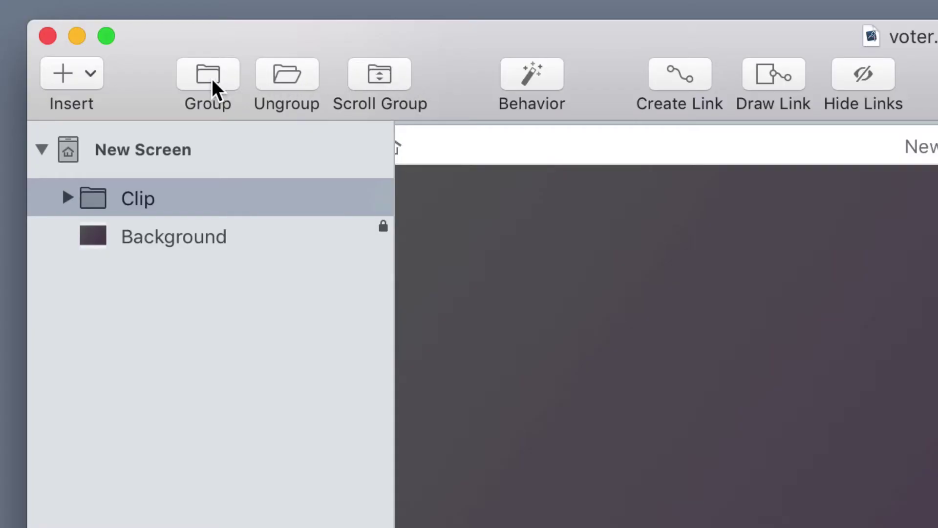
left_click(210, 78)
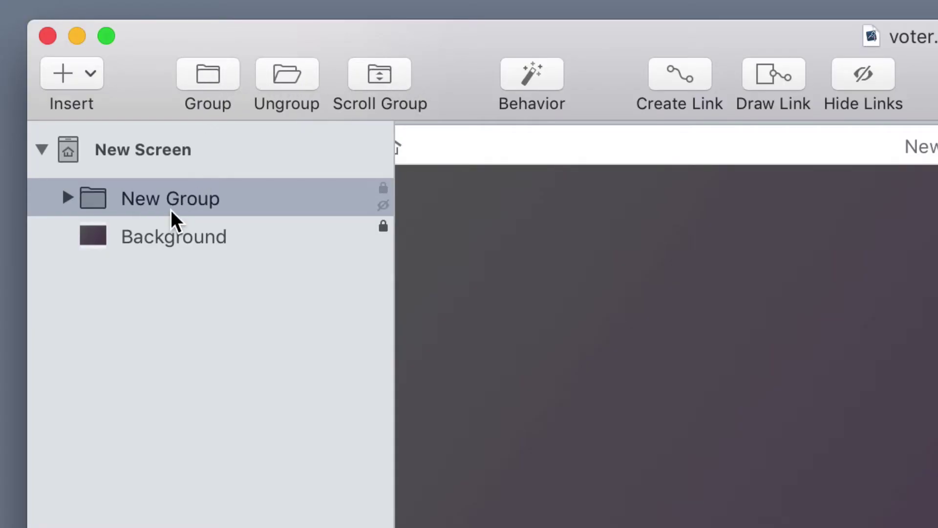
double_click(171, 199)
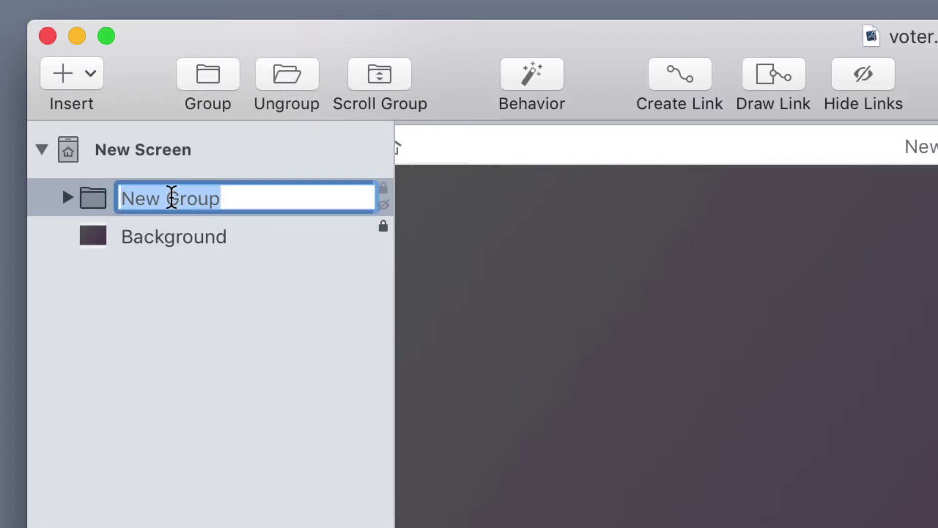
type("Vote Widget")
key("Return")
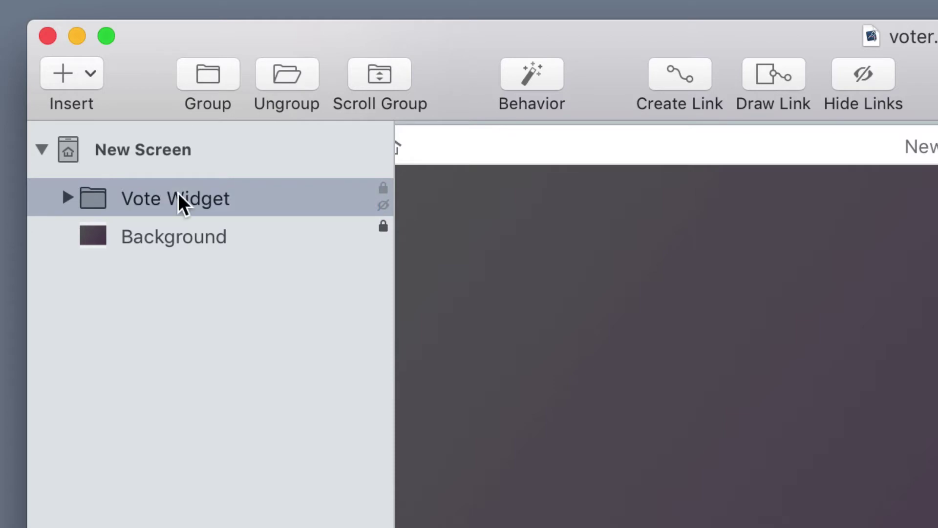
left_click(515, 79)
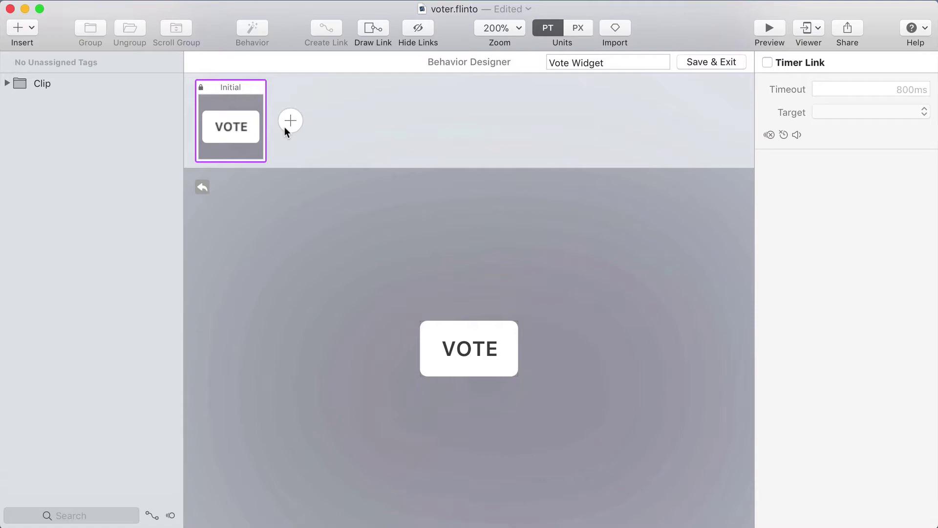
Add a New State and widen the Clip group to 158 pt to reveal both arrows
left_click(288, 119)
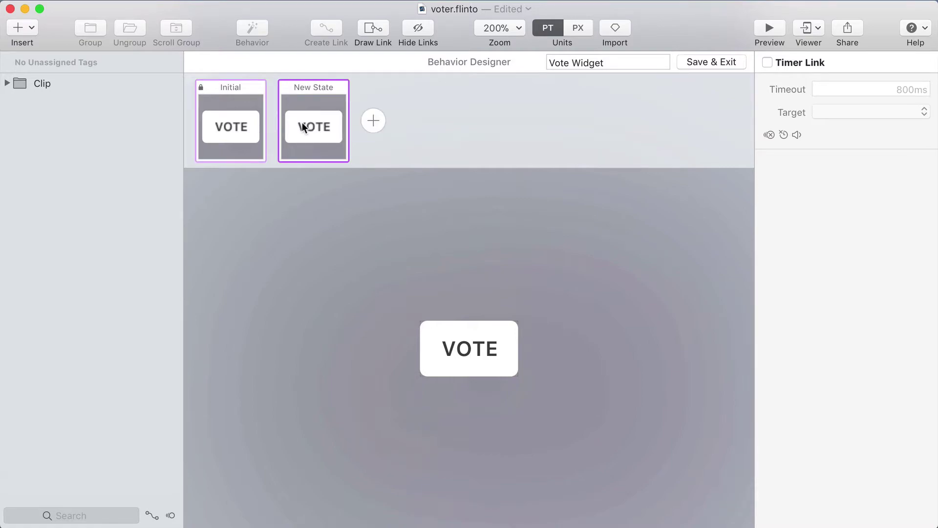
left_click(491, 327)
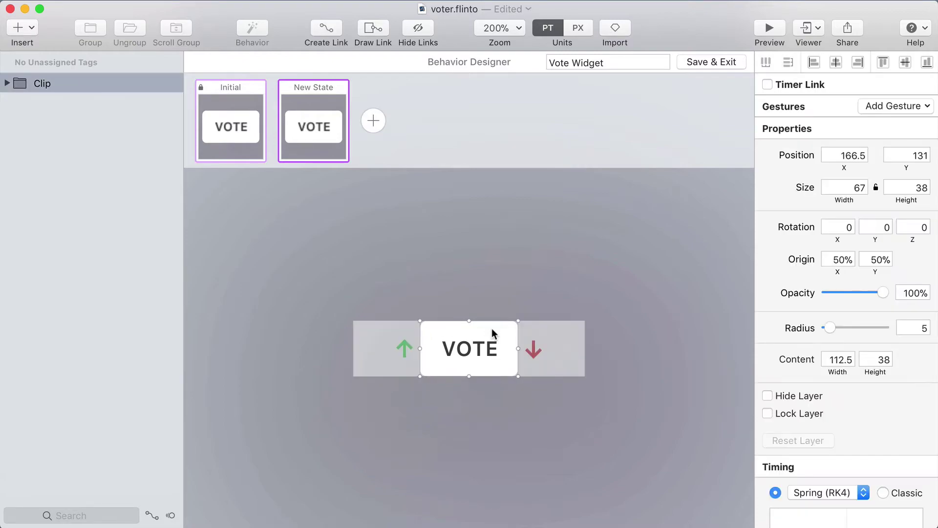
left_click_drag(518, 348, 582, 350)
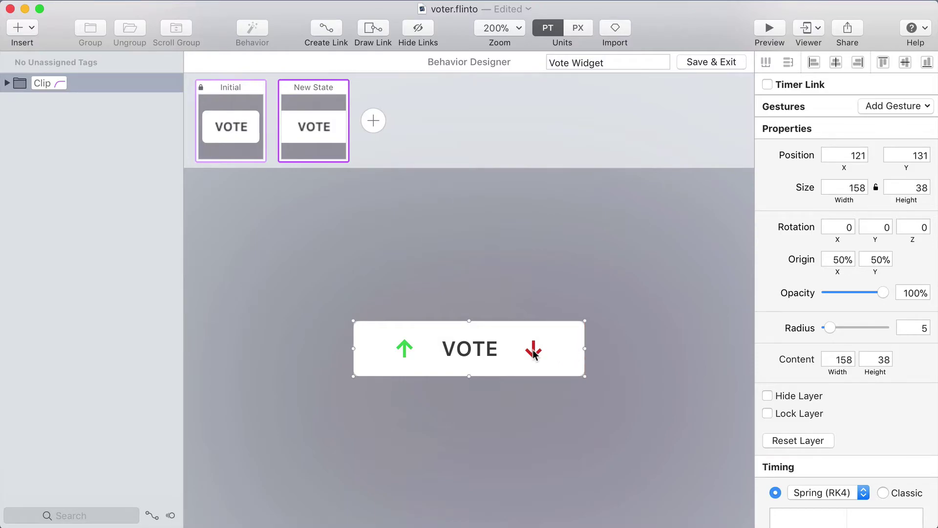
In New State, nudge the up arrow left from X 151 to X 141
left_click(531, 332)
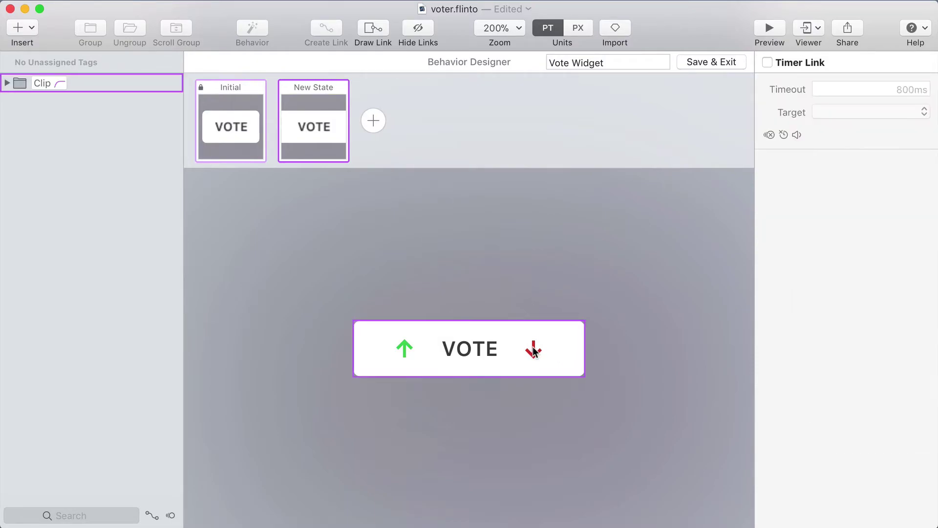
double_click(534, 347)
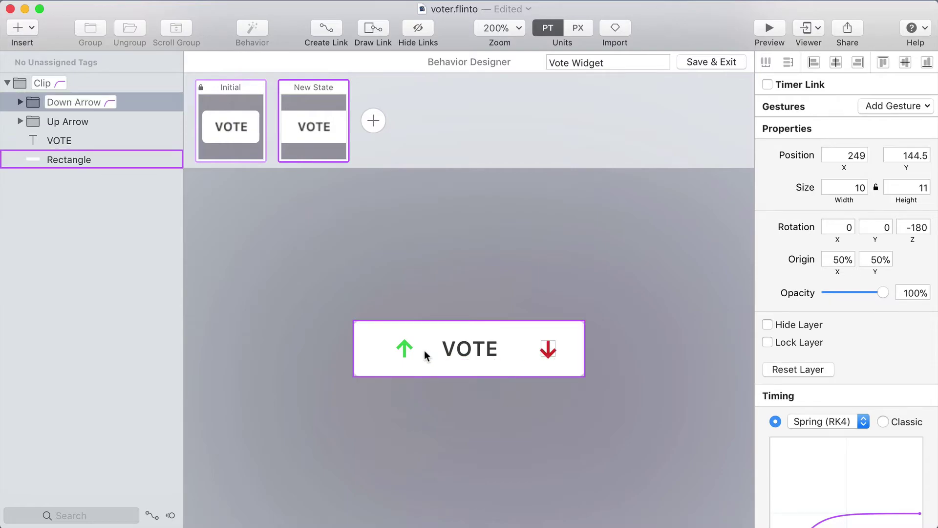
left_click(405, 348)
key("shift+Left")
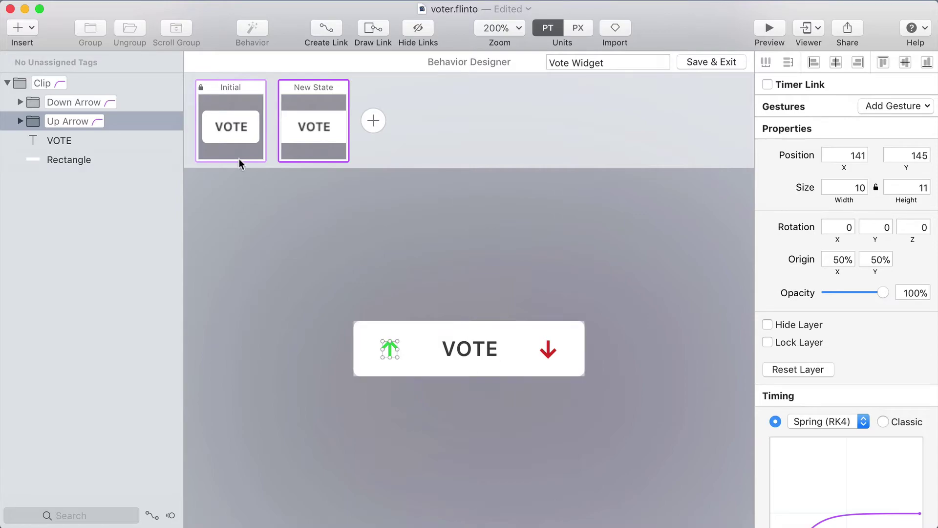
In Initial, draw a hotspot over VOTE and link it to New State with a Tap gesture
left_click(236, 133)
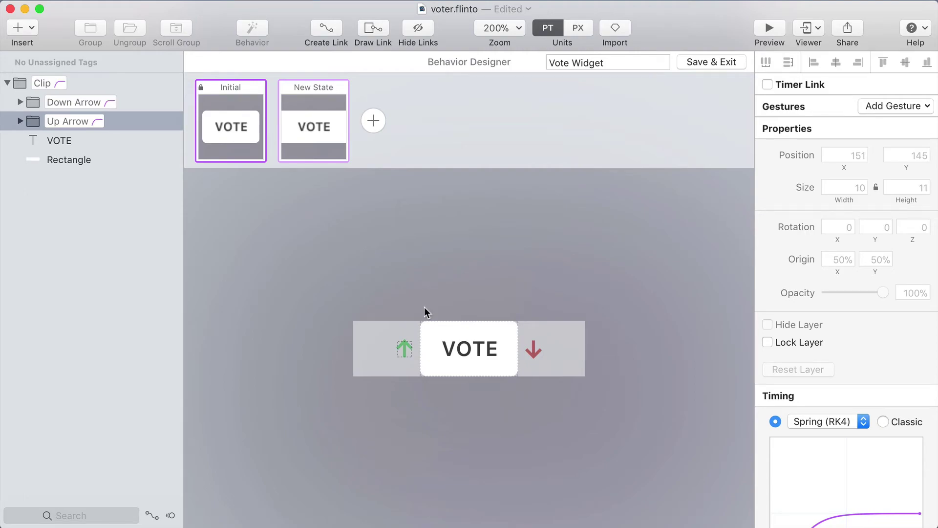
key("l")
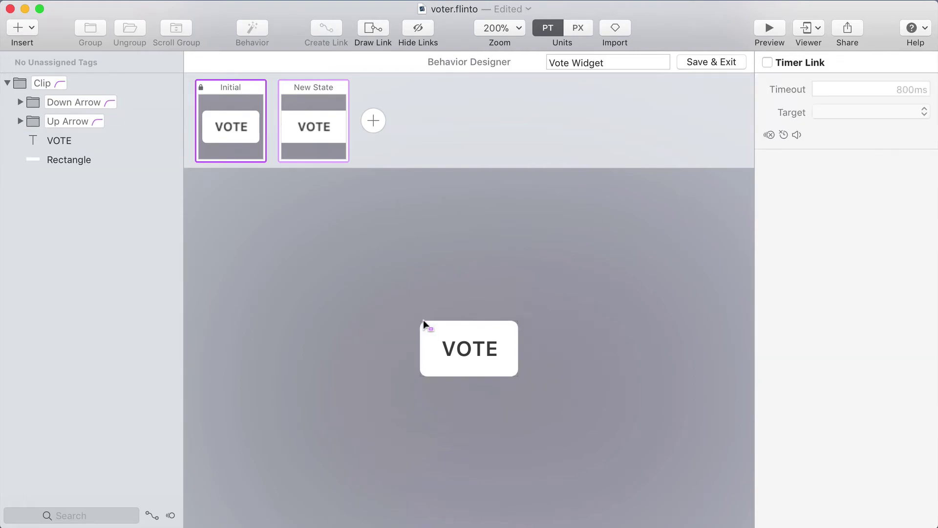
left_click_drag(420, 319, 518, 377)
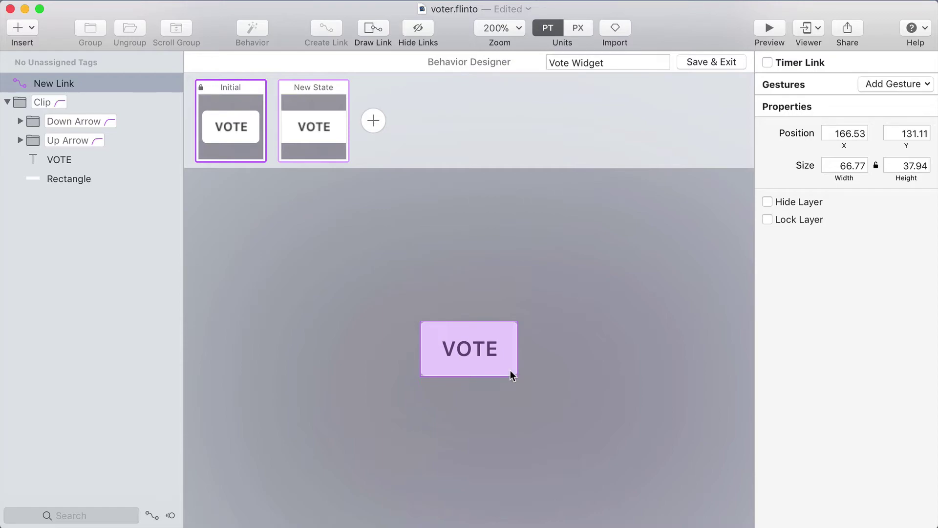
left_click_drag(405, 345, 313, 142)
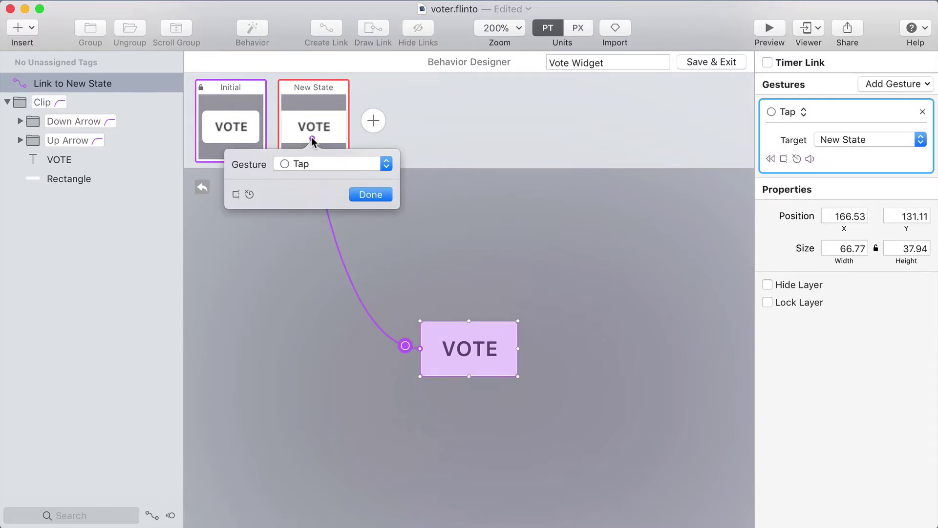
left_click(358, 194)
left_click(335, 144)
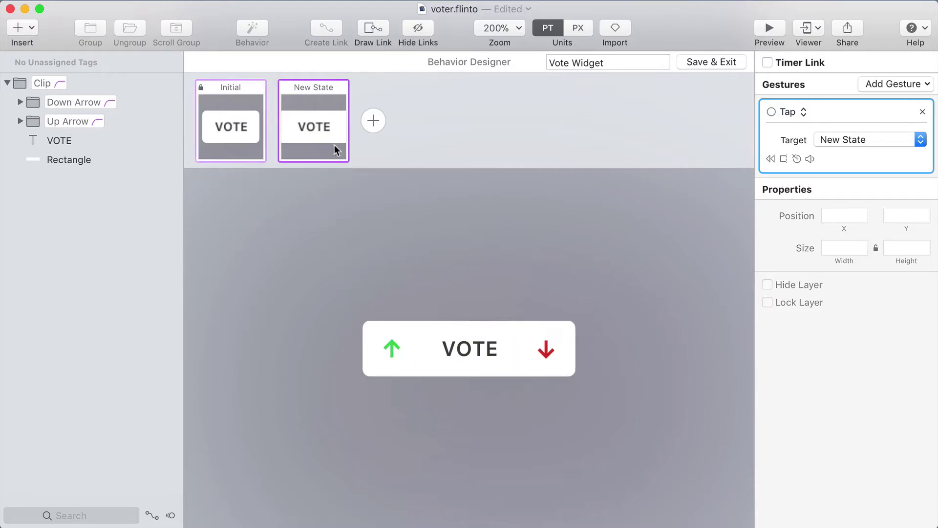
In New State, retarget the VOTE link back to Initial
left_click(260, 142)
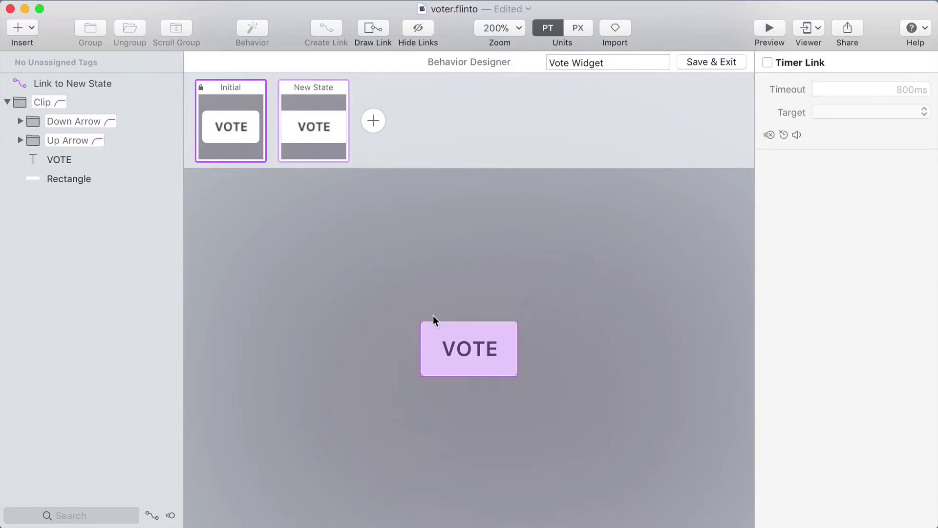
left_click(432, 333)
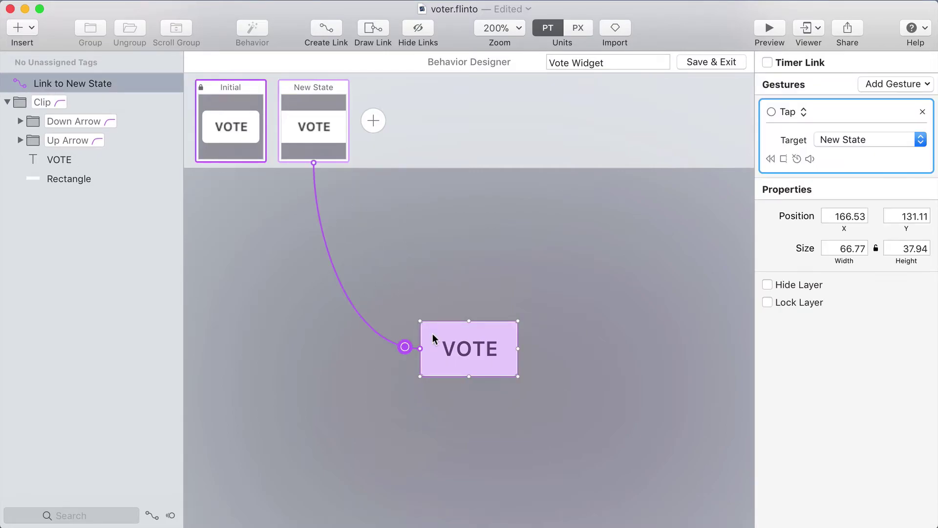
left_click(312, 124)
key("super+z")
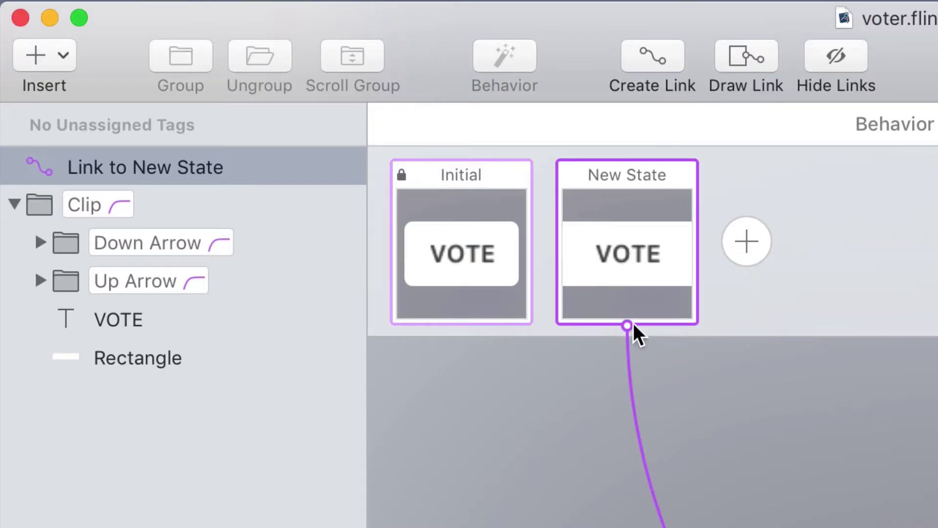
left_click_drag(633, 325, 517, 324)
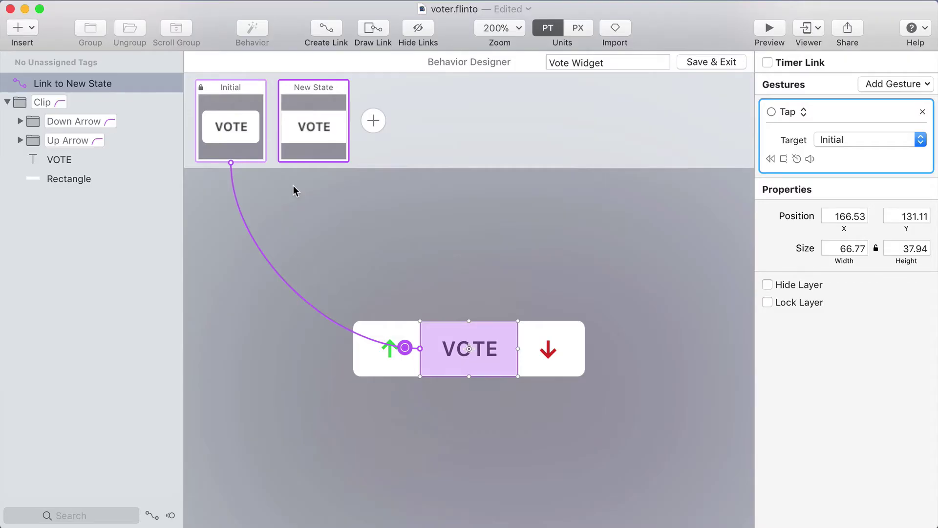
key("super+Return")
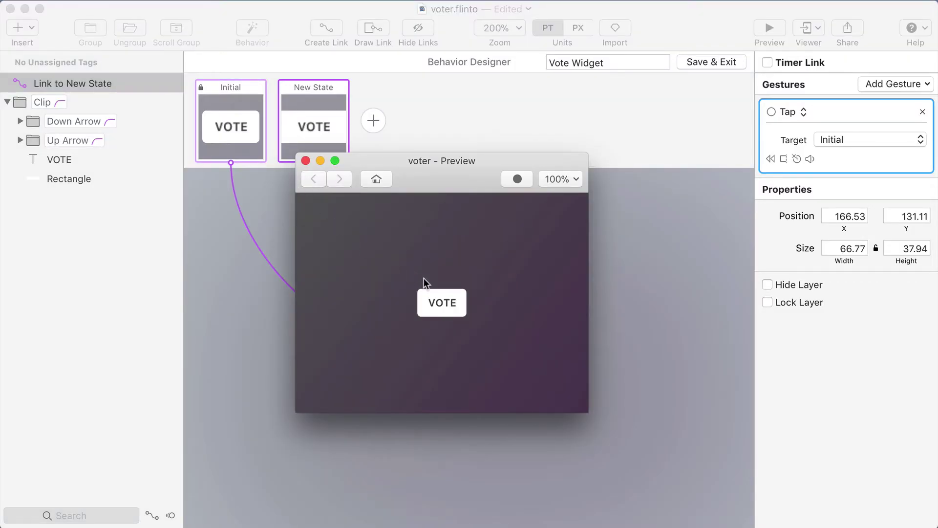
left_click(447, 305)
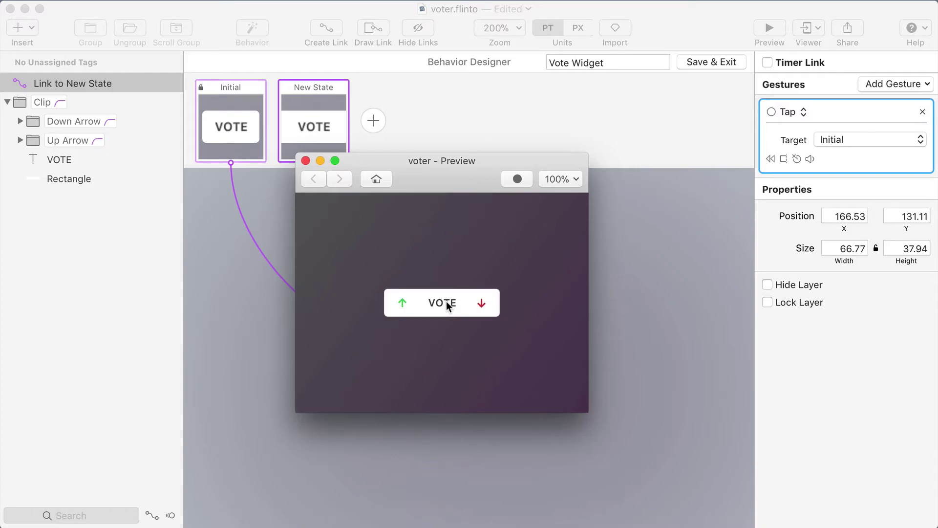
left_click(442, 303)
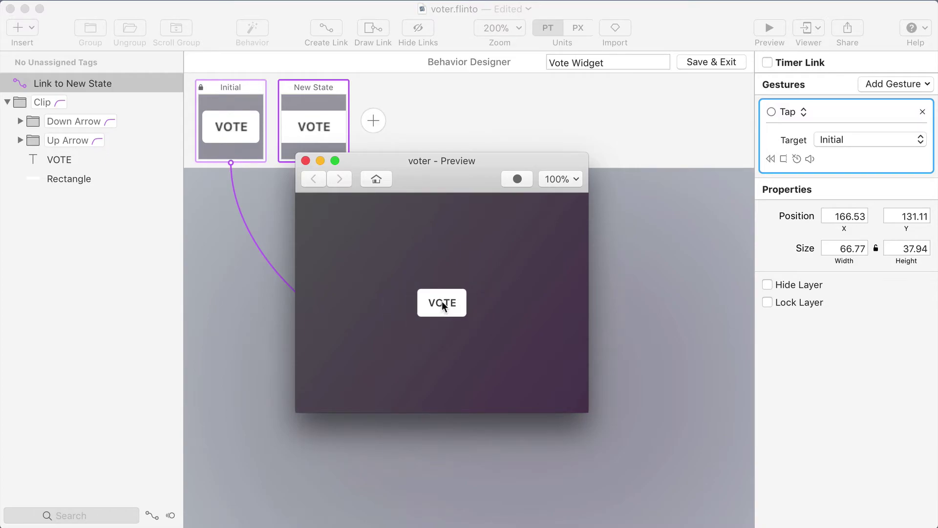
left_click(441, 302)
left_click(441, 303)
left_click(442, 303)
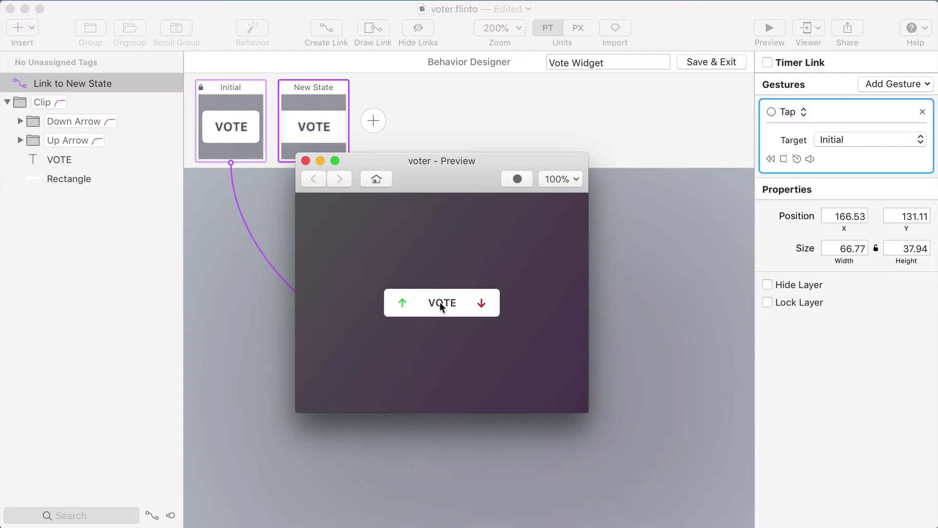
left_click(305, 130)
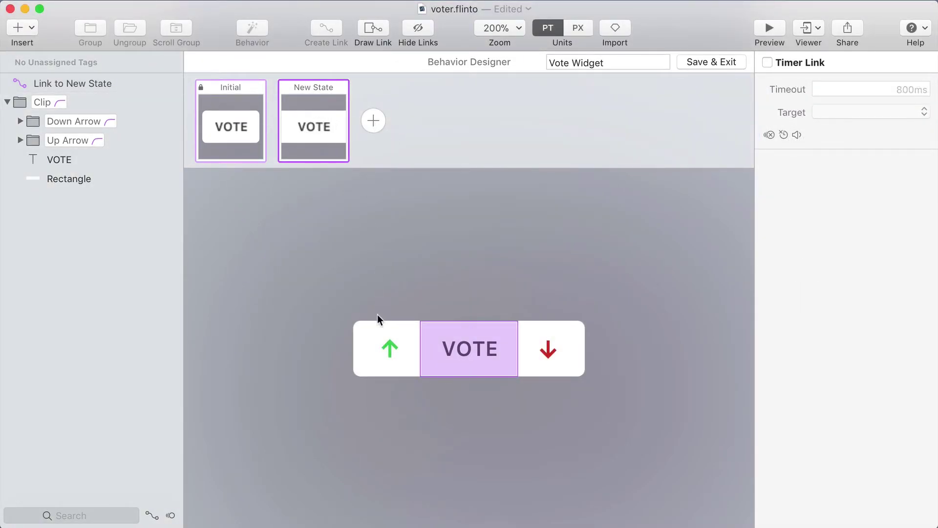
Link an up-arrow hotspot to a new third state with a Button Press gesture, then begin renaming it
left_click_drag(352, 320, 421, 375)
left_click_drag(387, 305, 373, 119)
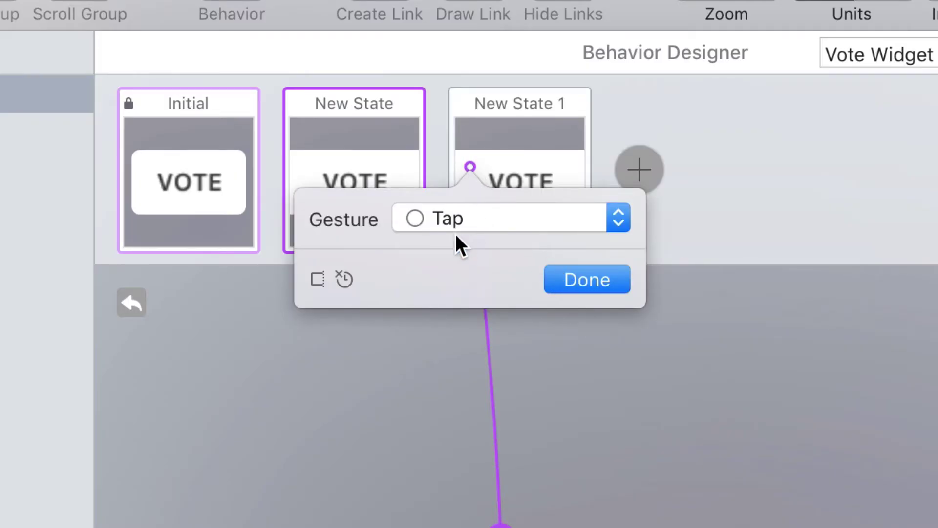
left_click(460, 219)
left_click(520, 329)
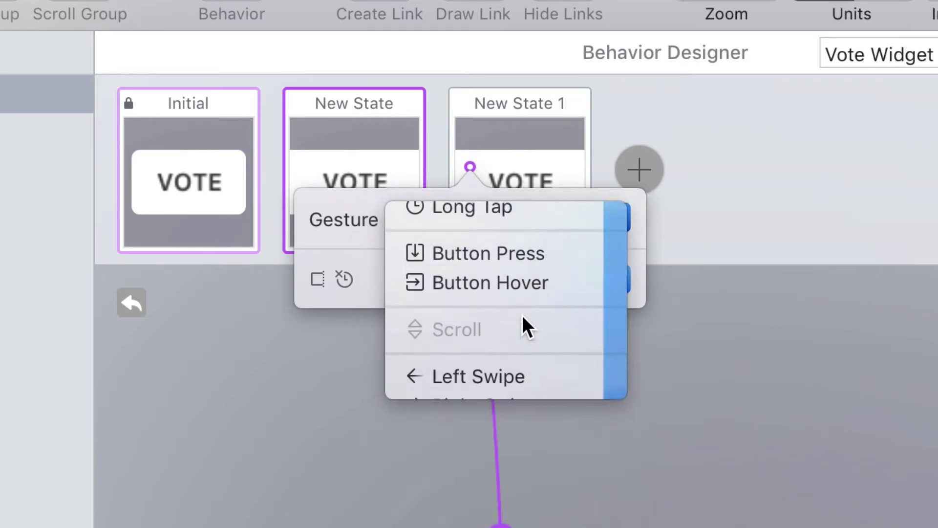
left_click(591, 280)
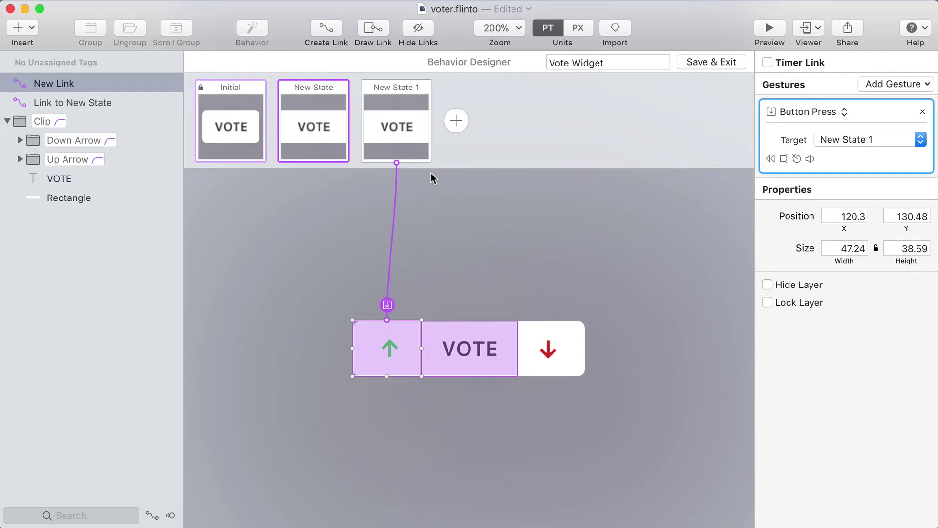
left_click(403, 128)
double_click(387, 88)
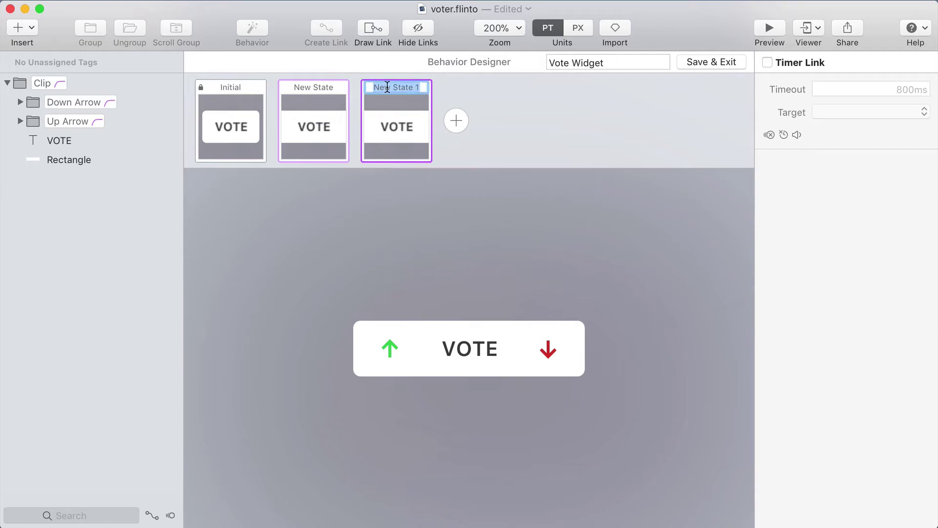
Name the third state 'Up Active' and rename New State to 'Expanded'
type("Up Active")
key("Return")
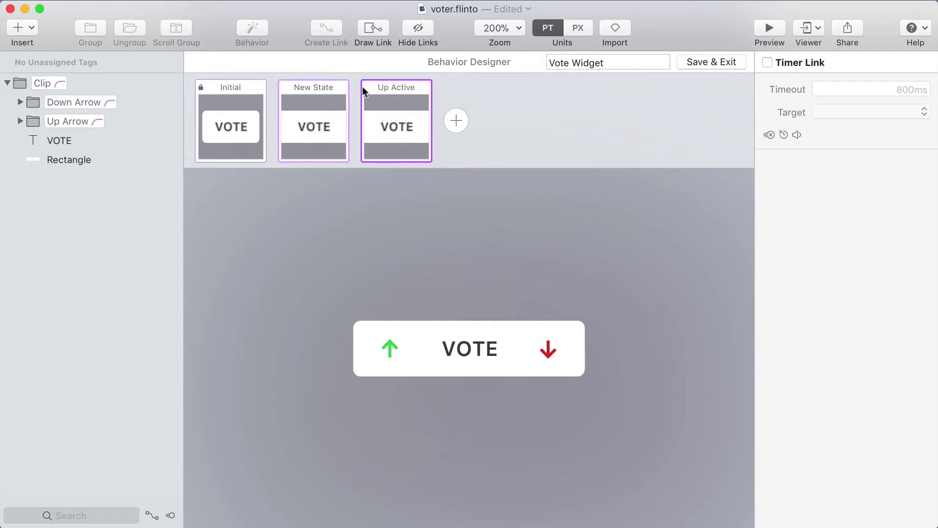
left_click(318, 88)
double_click(318, 87)
type("Expanded")
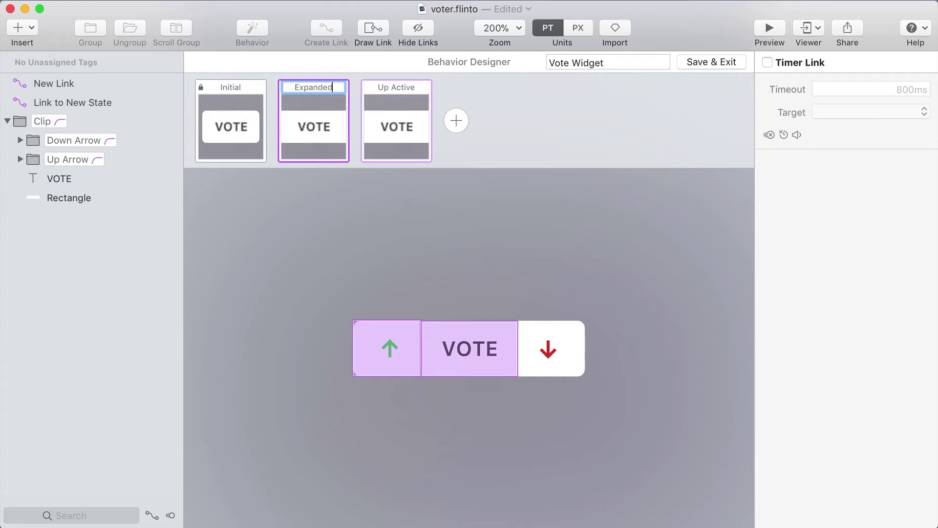
key("Return")
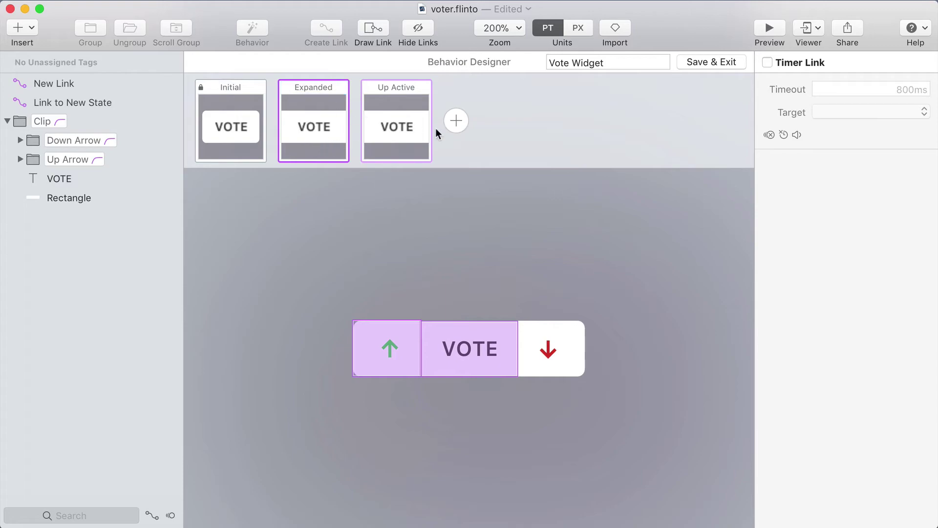
In Up Active, tilt the whole widget to 7° and raise it to Y 115.23
left_click(400, 126)
left_click(568, 334)
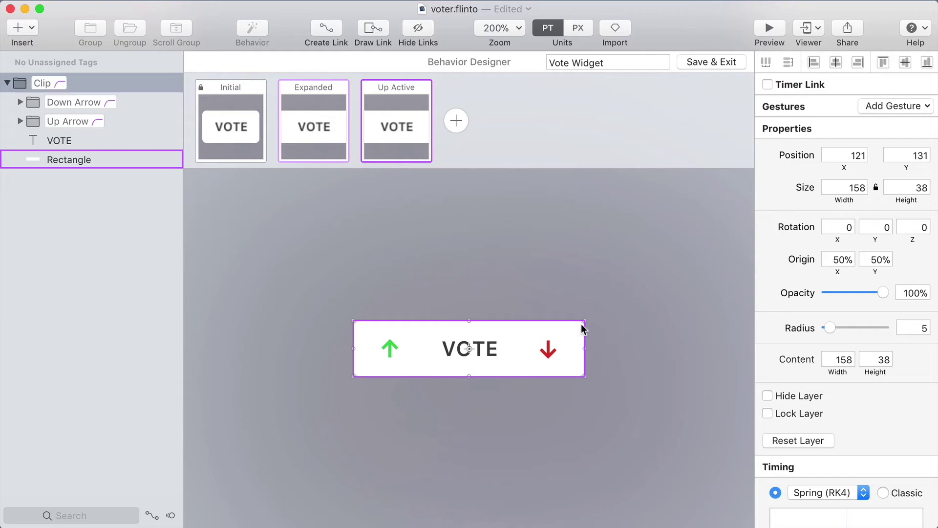
left_click_drag(585, 321, 585, 340)
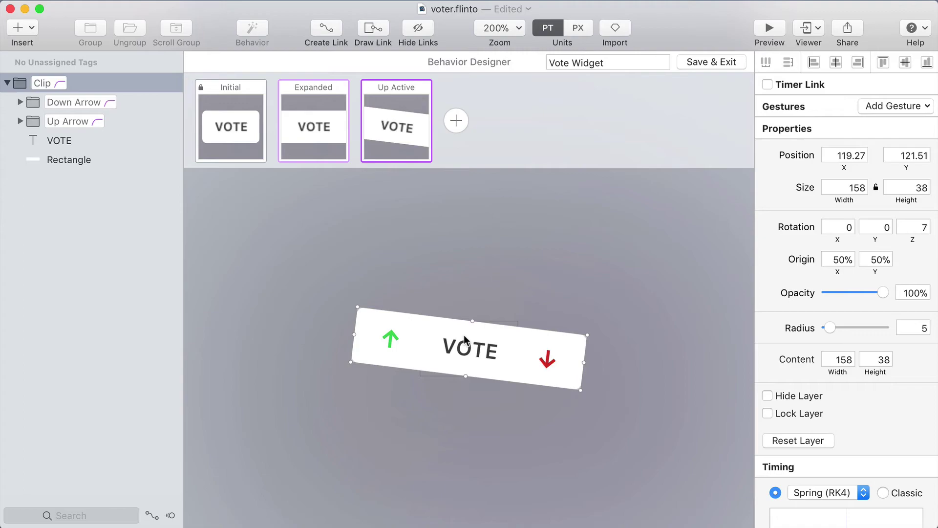
left_click_drag(464, 338, 468, 325)
Preview the prototype and press the up arrow to check the tilt
key("super+p")
mouse_move(447, 300)
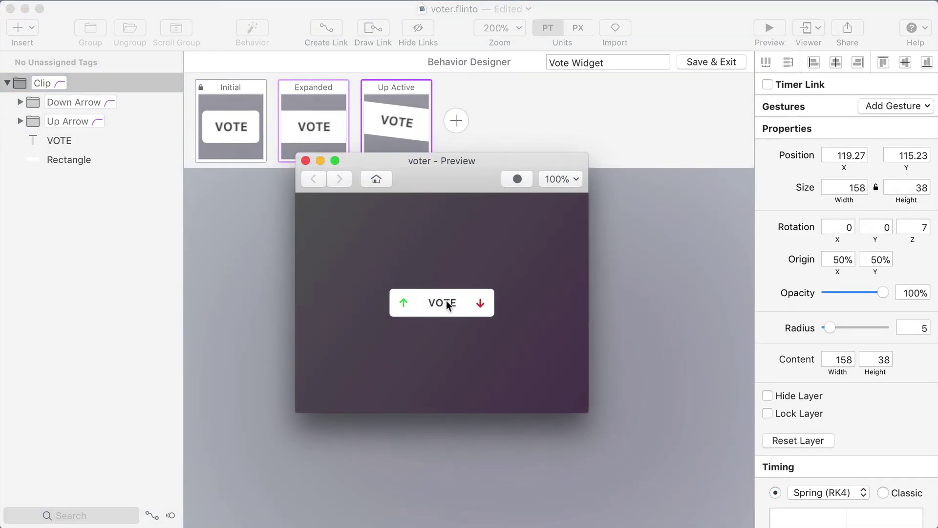
left_click(402, 303)
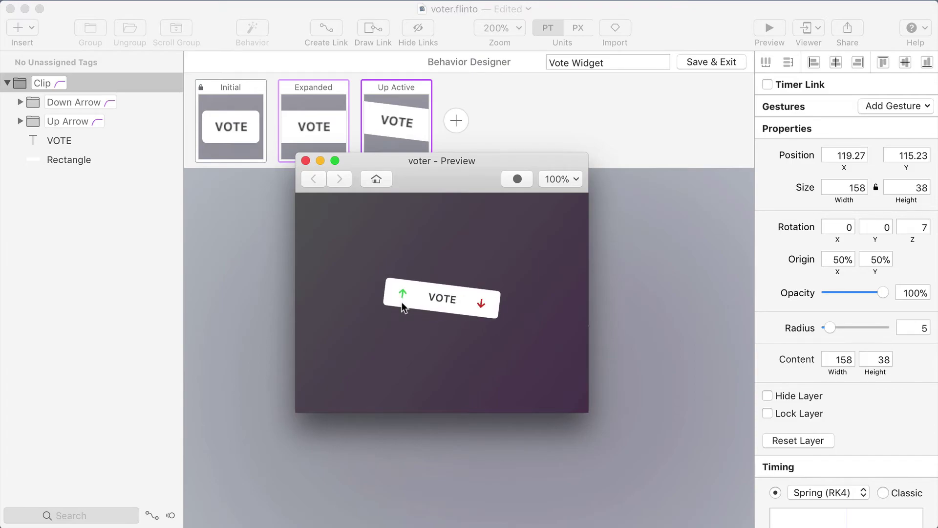
left_click(267, 280)
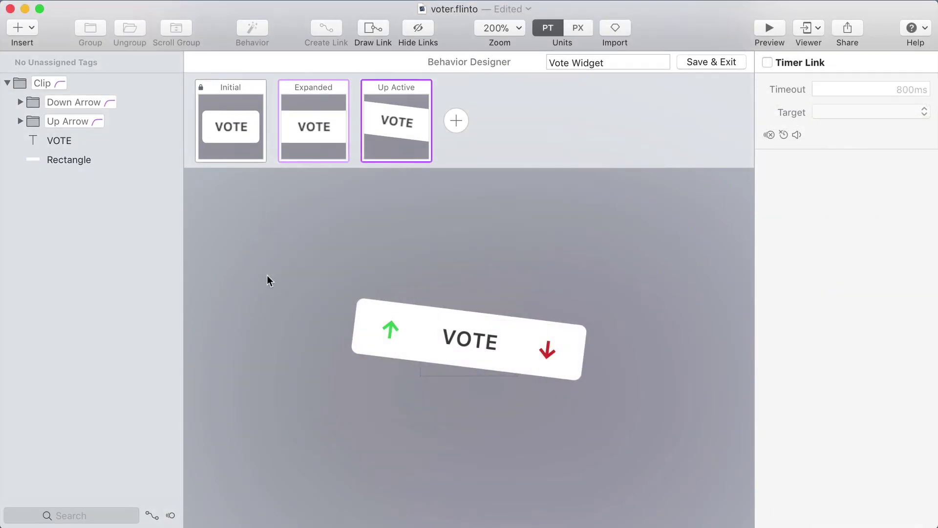
From Expanded, link a down-arrow hotspot to a new state with a Button Press gesture
left_click(315, 116)
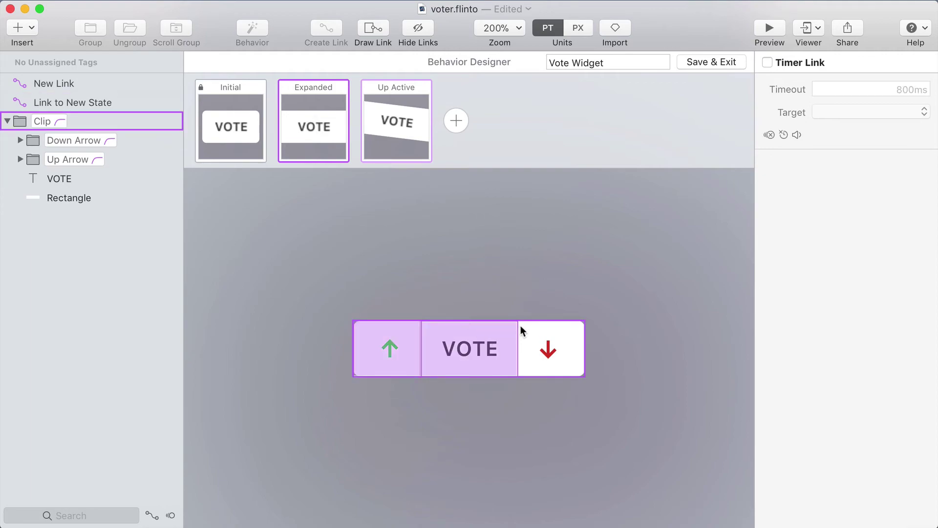
left_click_drag(517, 319, 585, 376)
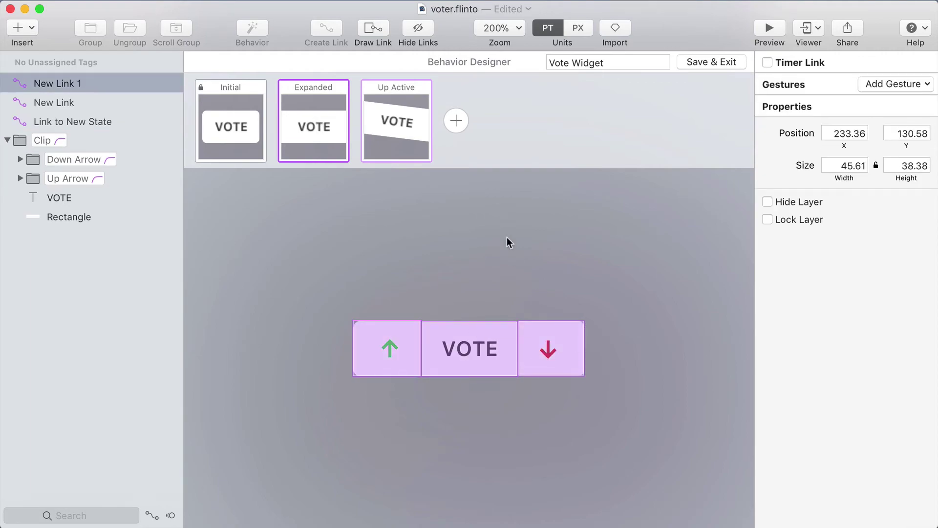
left_click_drag(460, 131, 458, 127)
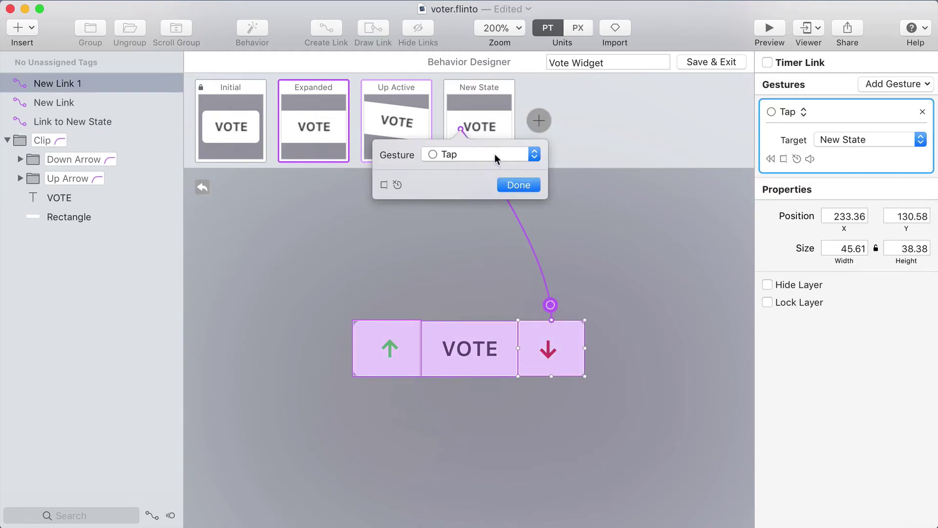
left_click(494, 154)
left_click(510, 207)
left_click(517, 186)
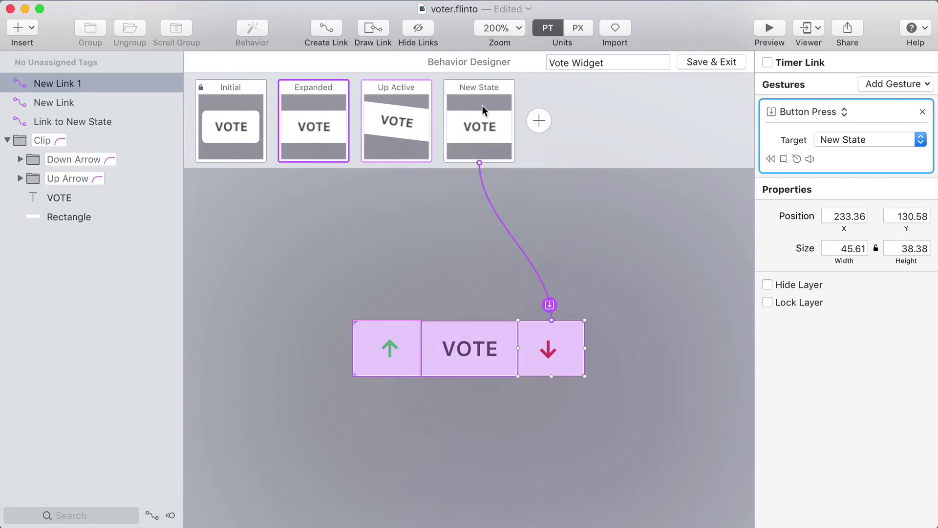
Name the new fourth state 'Down Active'
left_click(473, 88)
left_click(473, 87)
type("Down A")
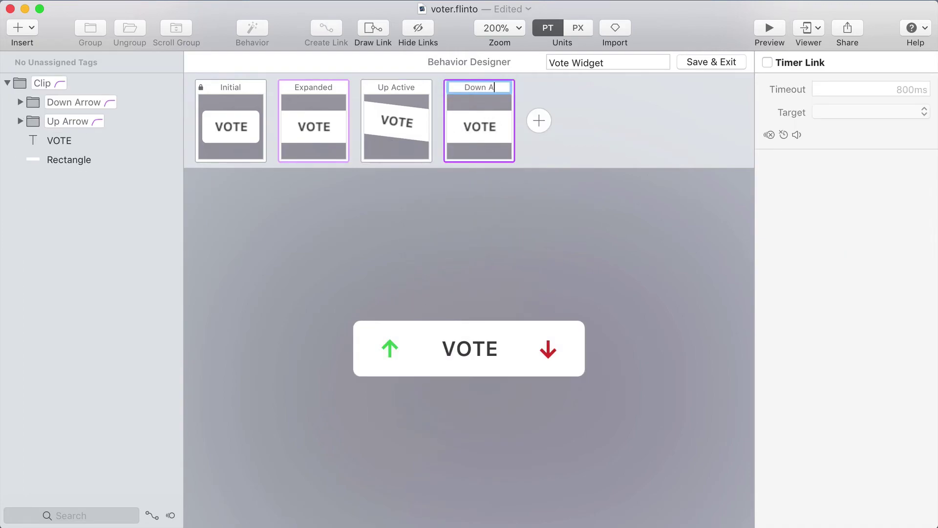
type("ctive")
key("Return")
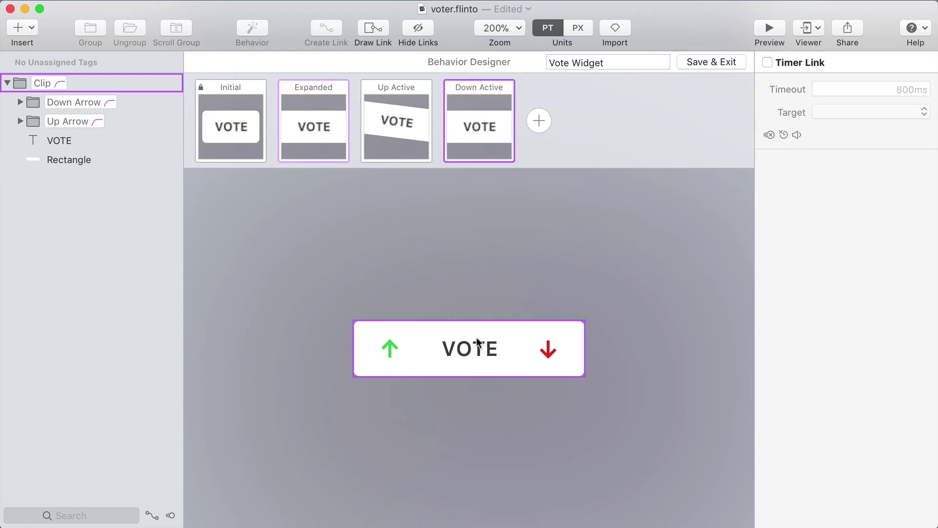
Tilt the vote widget 9° clockwise, shift it down to 119, 125.28, and preview
left_click(523, 348)
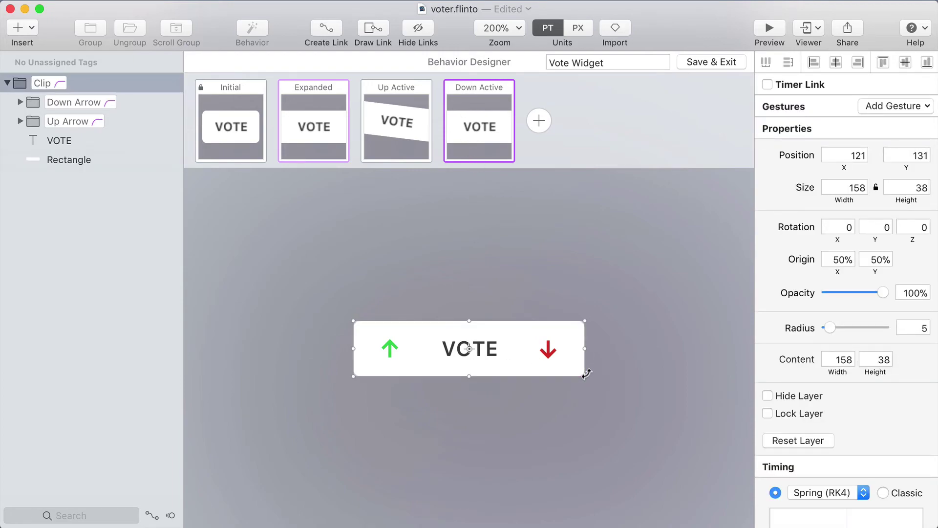
left_click_drag(586, 376, 580, 394)
left_click_drag(506, 356, 508, 366)
left_click(508, 363)
key("super+p")
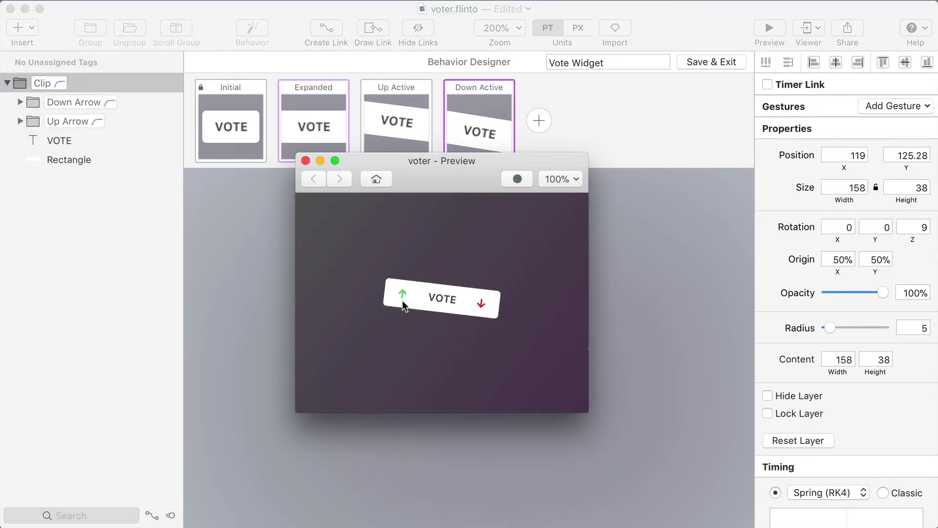
left_click(817, 195)
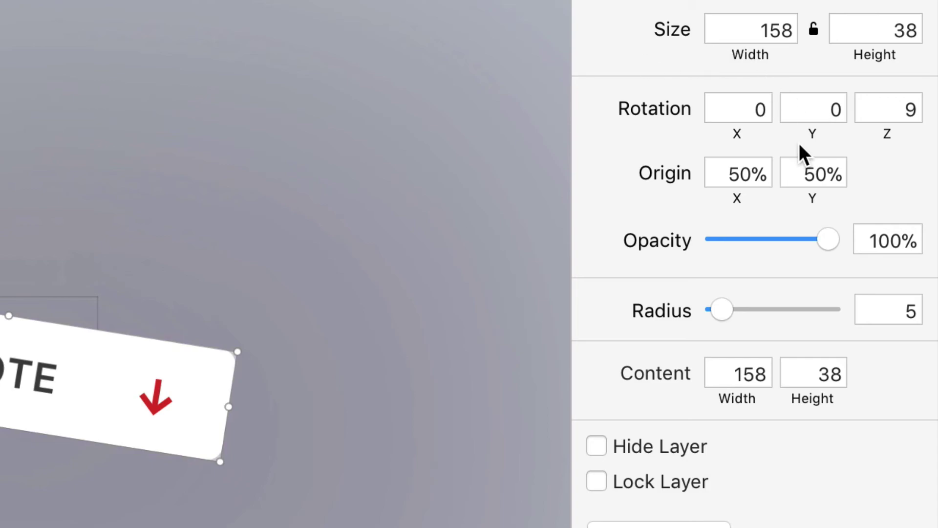
Set Rotation Y to 23° in Down Active and -23° in Up Active
left_click_drag(809, 130, 844, 133)
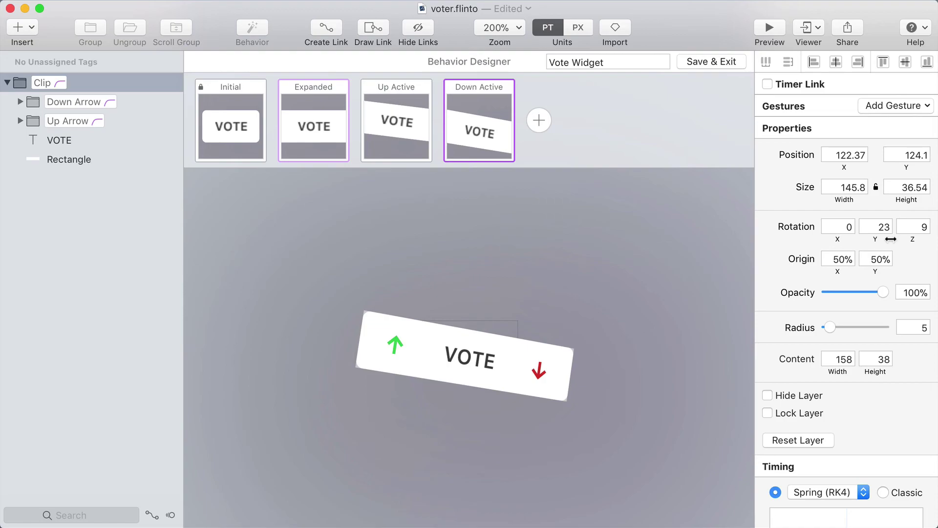
left_click(460, 130)
left_click(399, 130)
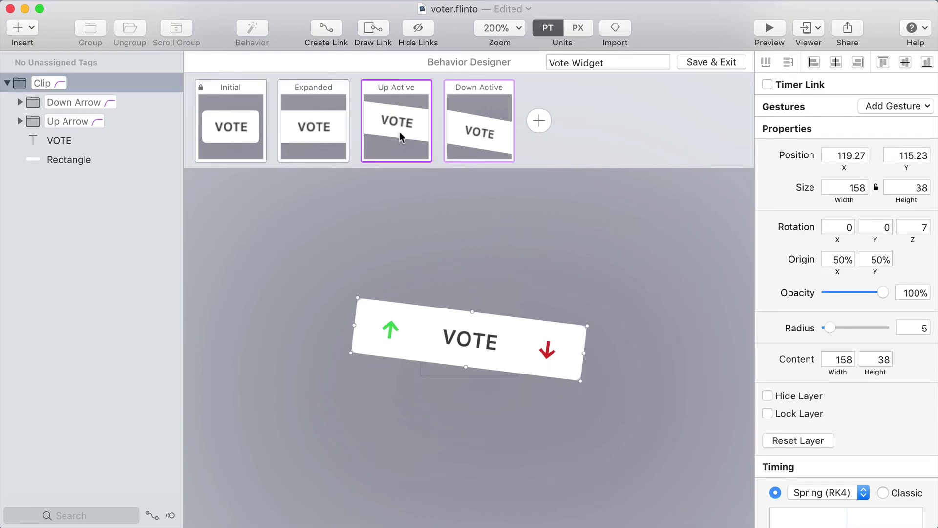
left_click_drag(878, 240, 867, 240)
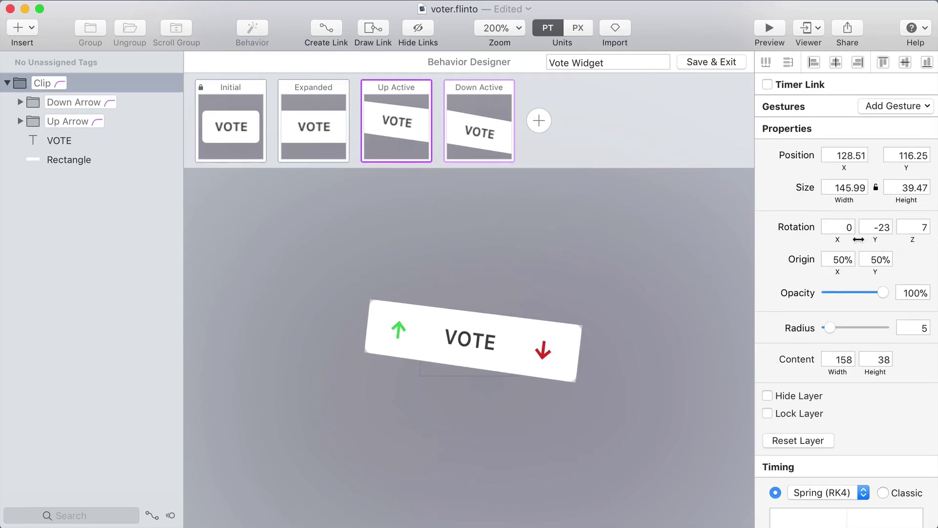
Preview the widget, expanding it and pressing the up and down arrows to test the tilts
key("super+p")
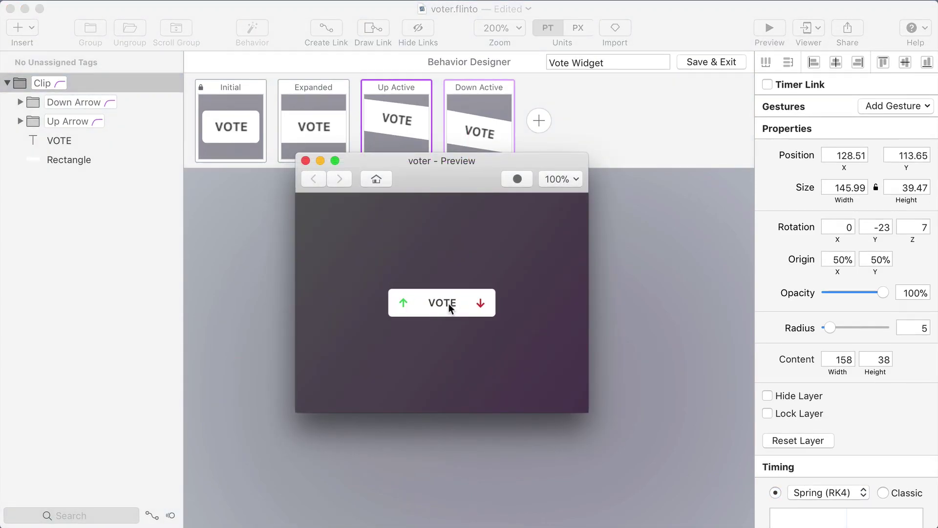
left_click(405, 303)
left_click(407, 295)
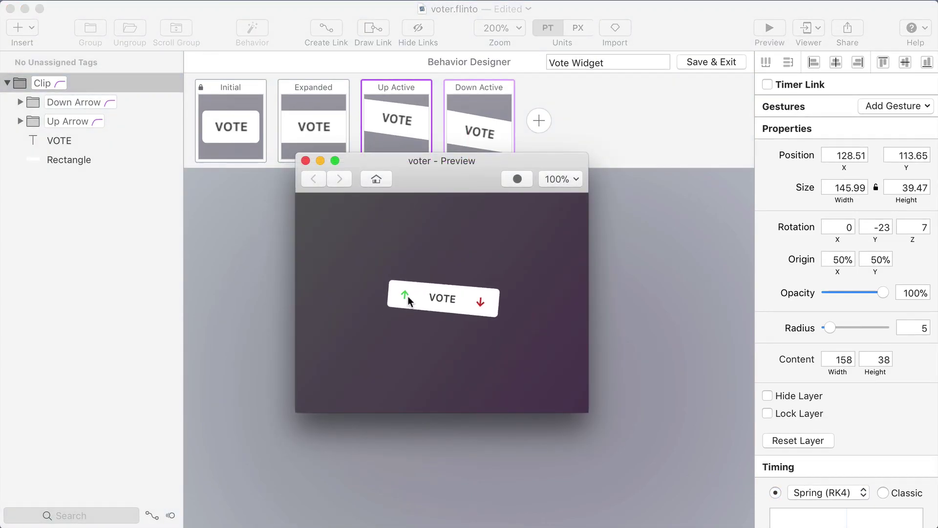
left_click(479, 302)
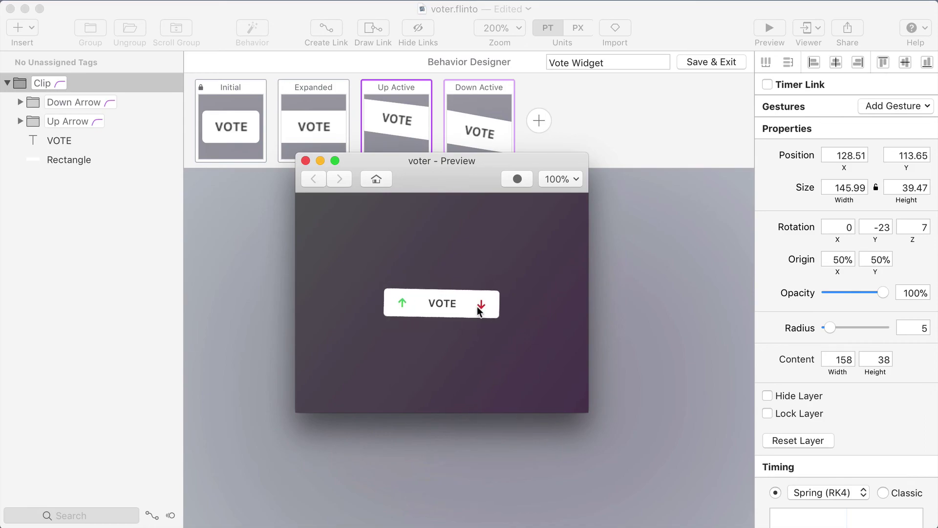
key("super+w")
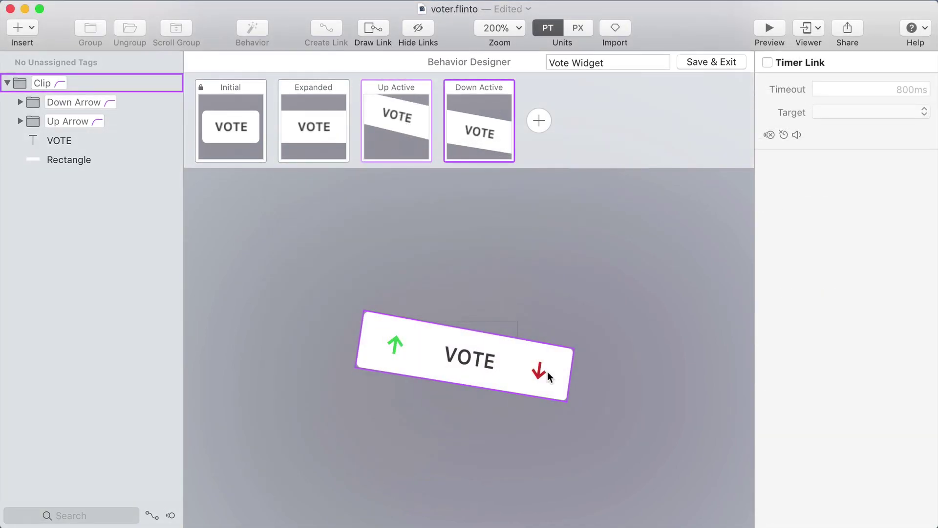
In Up Active, fade the red down arrow to 0% opacity
left_click(538, 373)
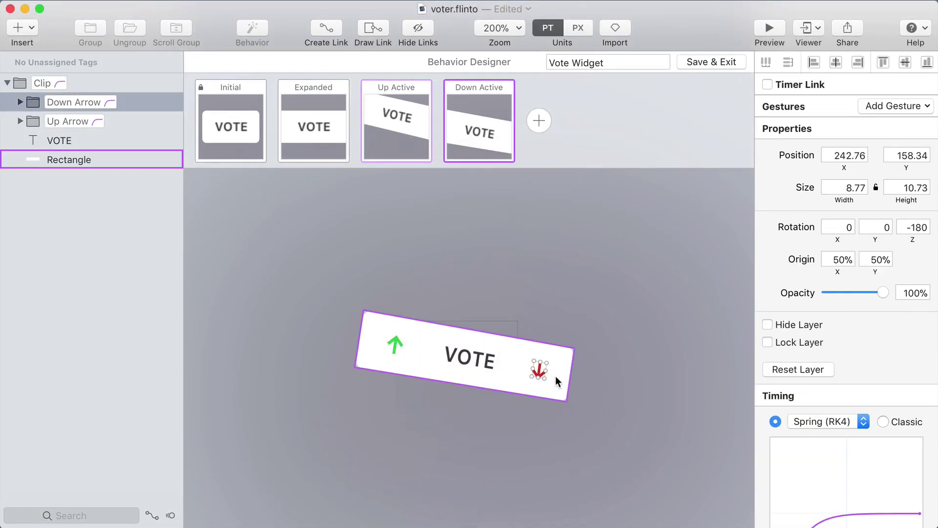
key("Left")
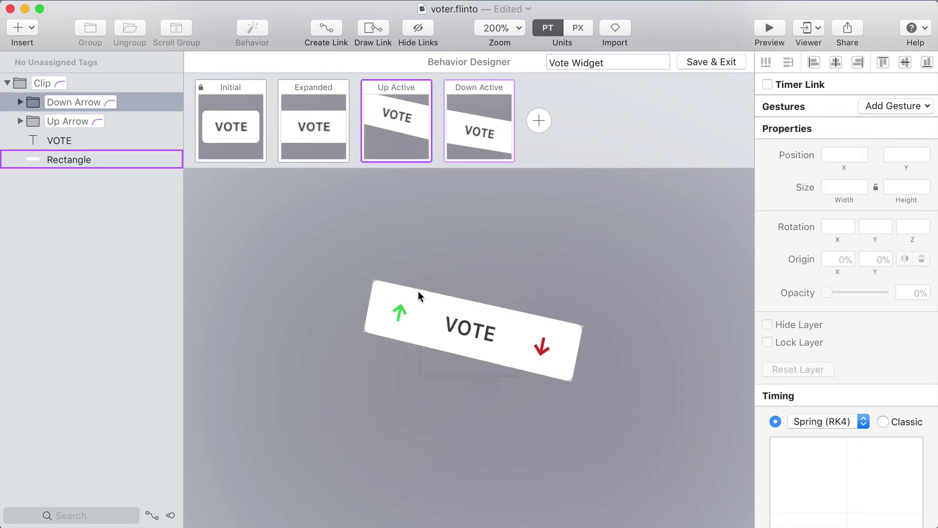
left_click(399, 308)
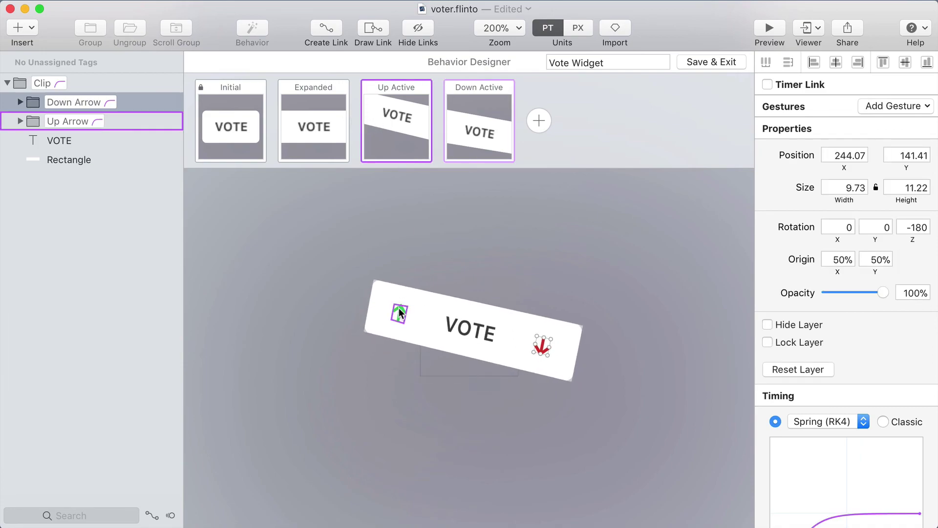
left_click(537, 351)
left_click_drag(882, 293, 774, 293)
In Down Active, fade the green up arrow to 0% opacity
left_click(472, 122)
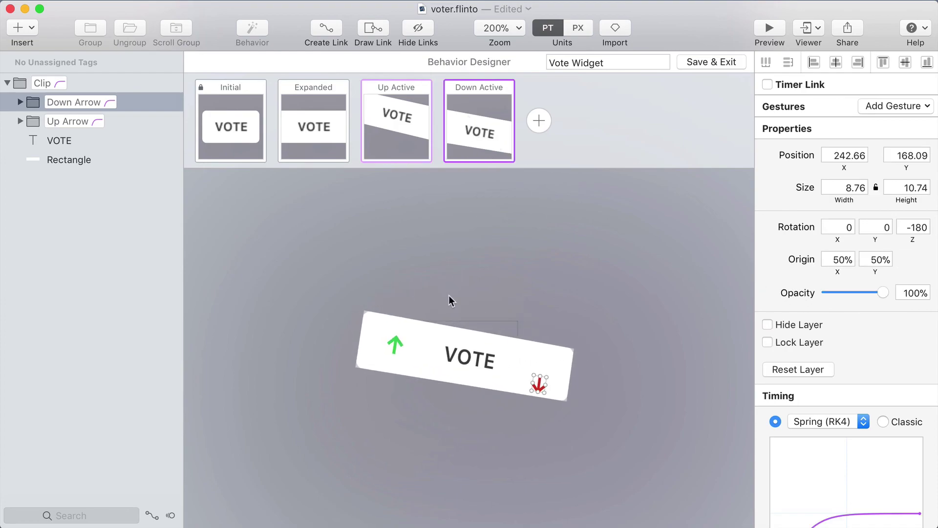
left_click(395, 346)
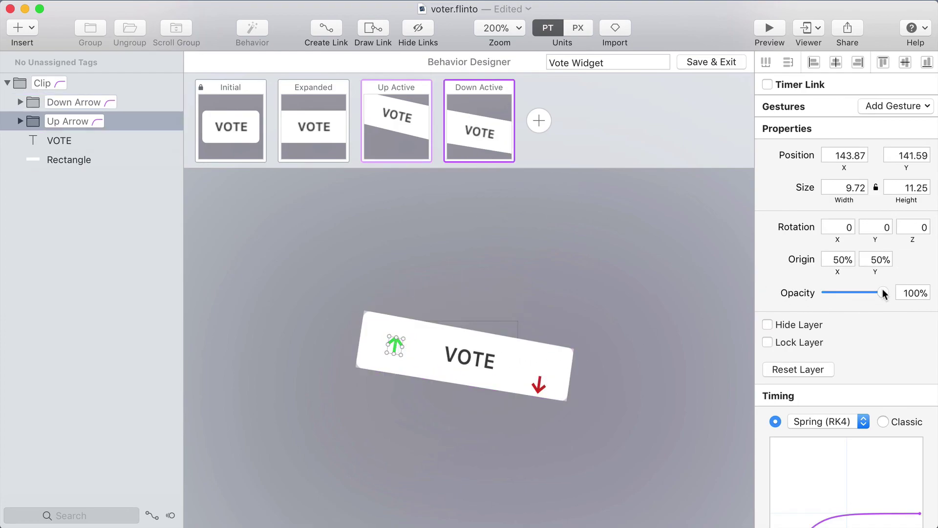
left_click_drag(882, 292, 755, 286)
In preview, expand the widget and press the up and down arrows repeatedly to check tilts and fades
left_click(609, 262)
key("super+p")
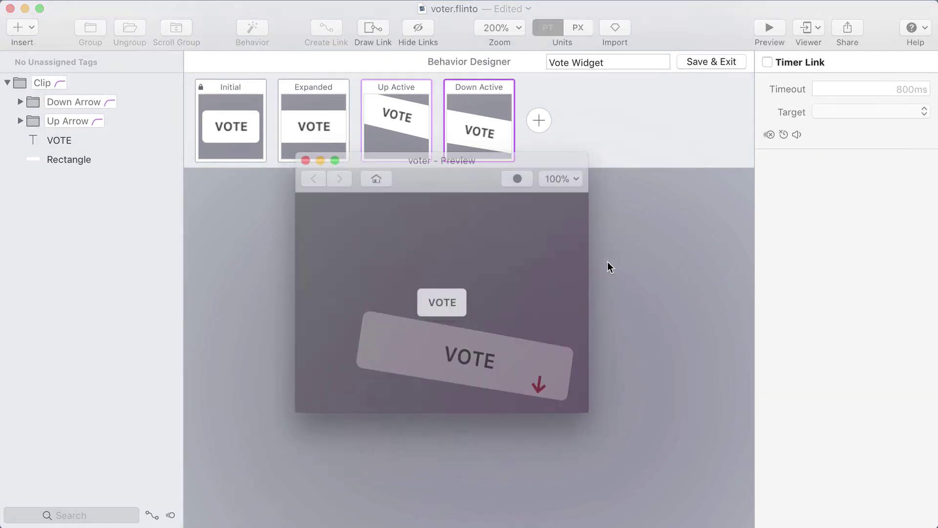
left_click(448, 302)
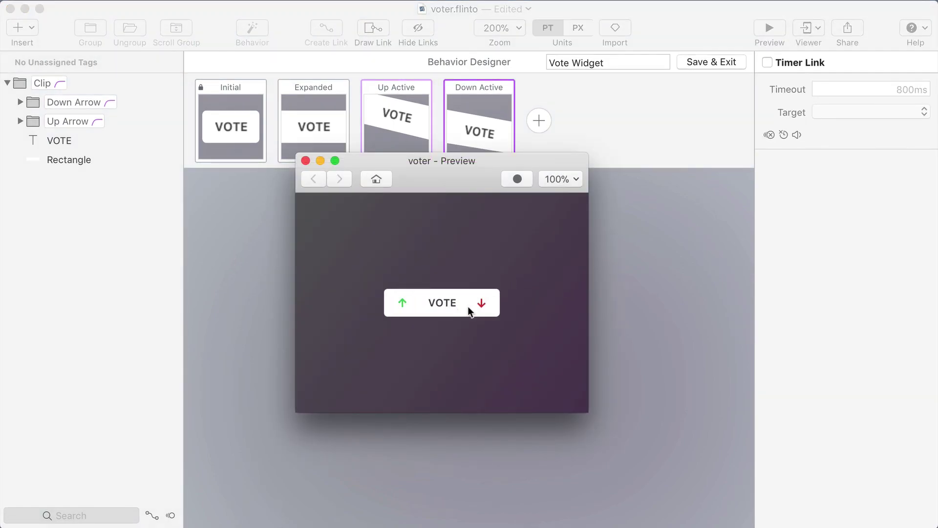
left_click(478, 312)
left_click(402, 301)
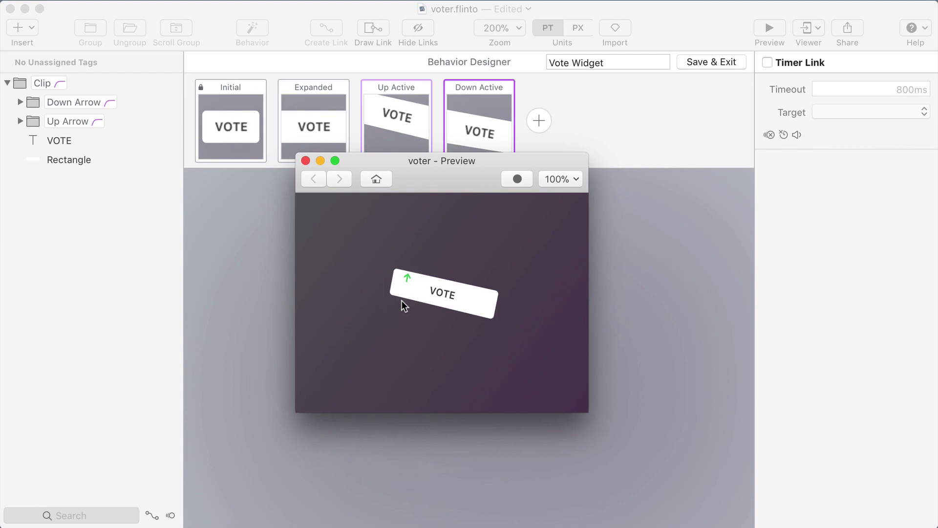
left_click(480, 304)
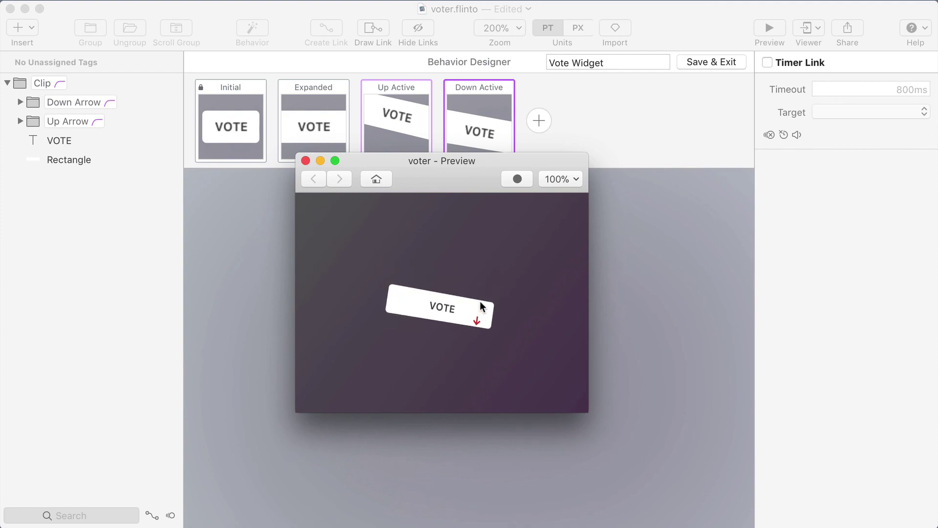
left_click(401, 302)
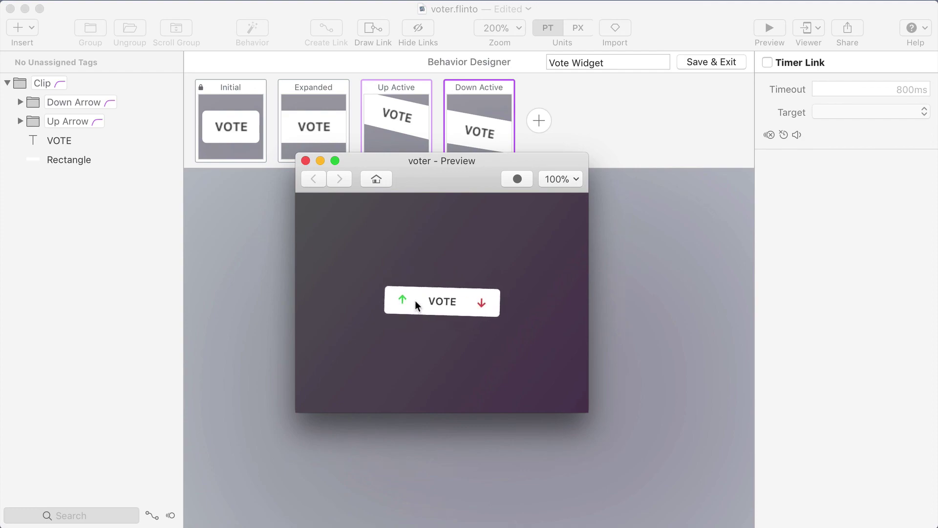
left_click(486, 304)
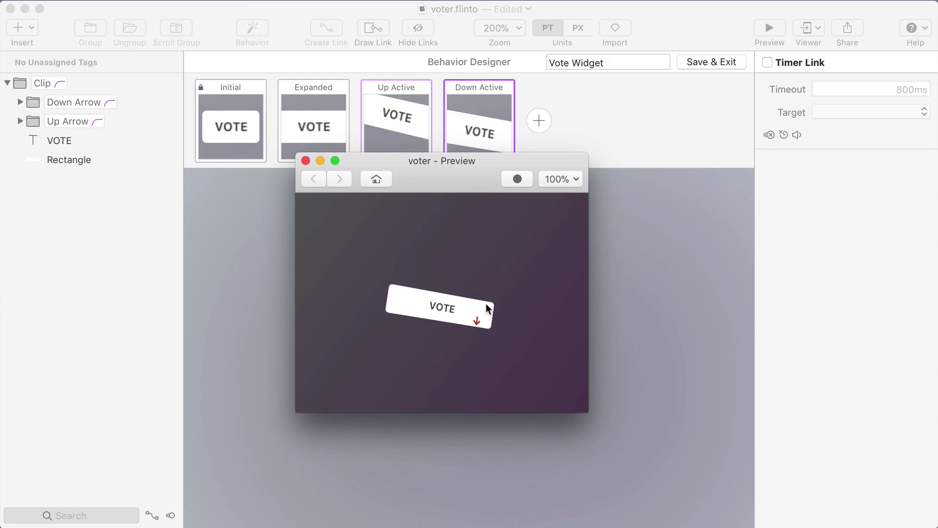
left_click(401, 299)
left_click(442, 303)
left_click(455, 303)
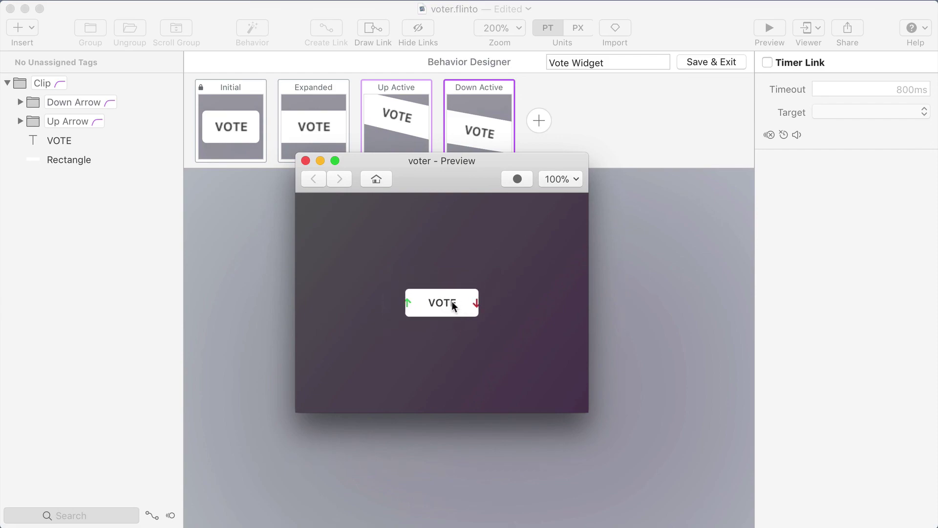
left_click(485, 304)
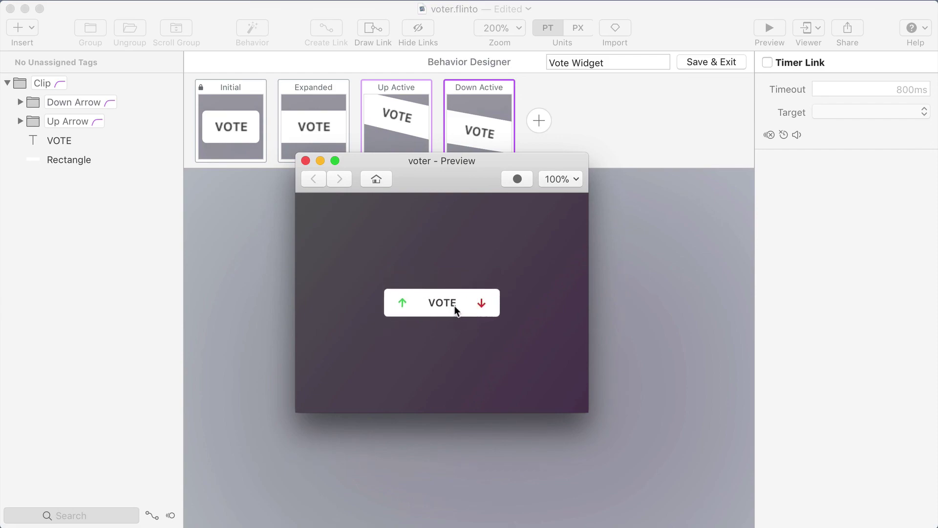
left_click(481, 304)
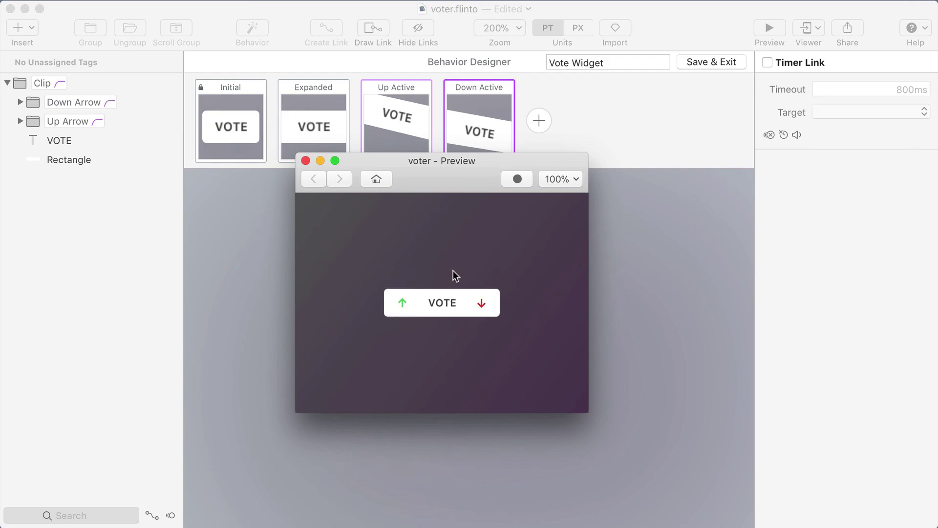